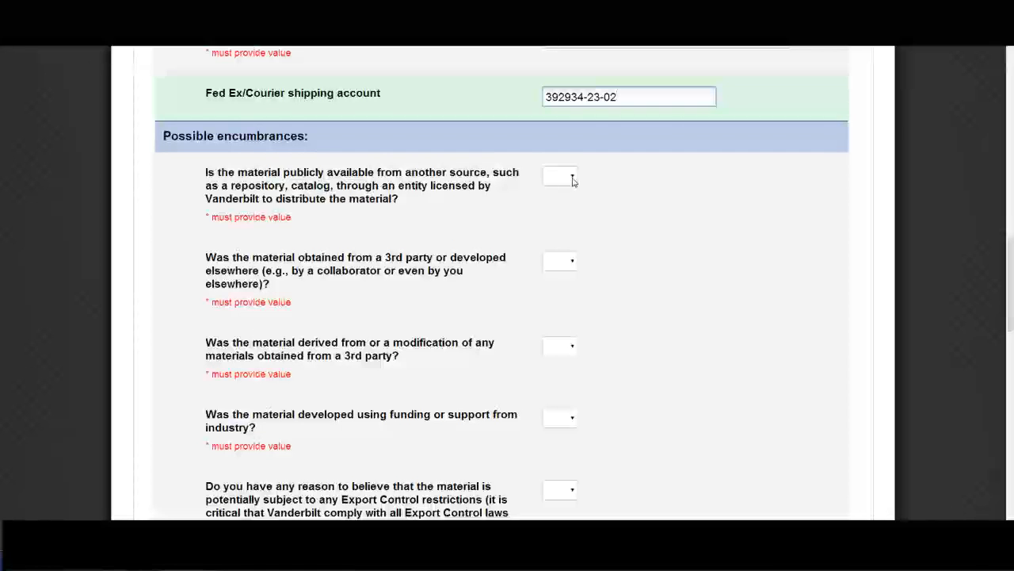
Step: Answer Yes to the material being derived from third-party materials and enter Columbia as the name of the other source
left_click(574, 265)
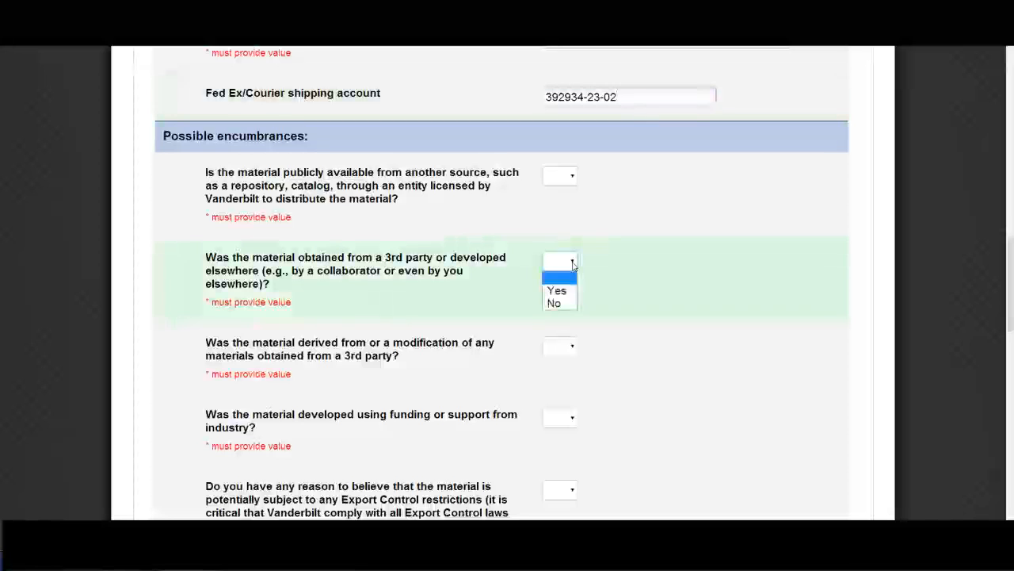
left_click(572, 346)
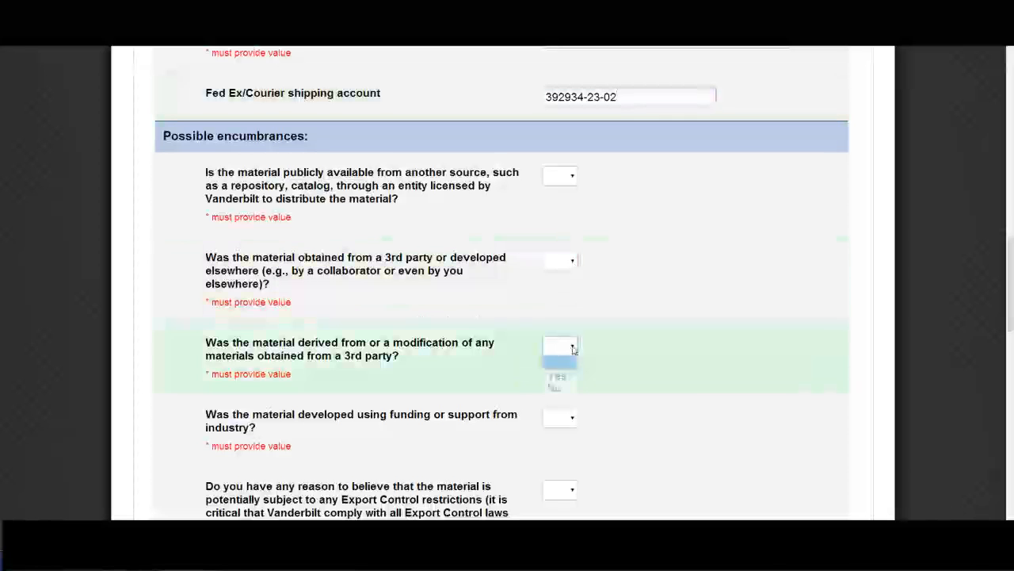
left_click(558, 374)
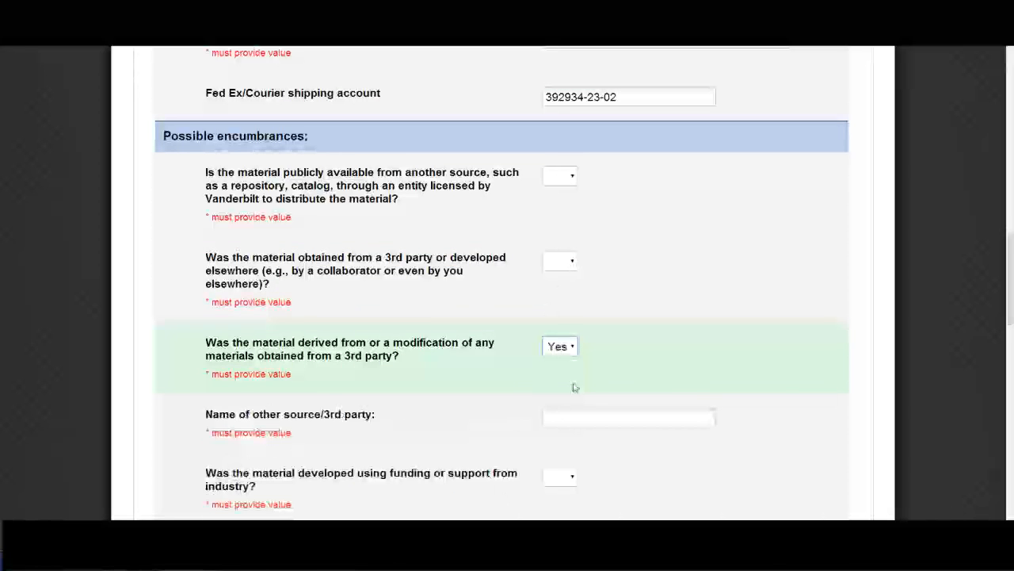
left_click(555, 420)
type("Cp")
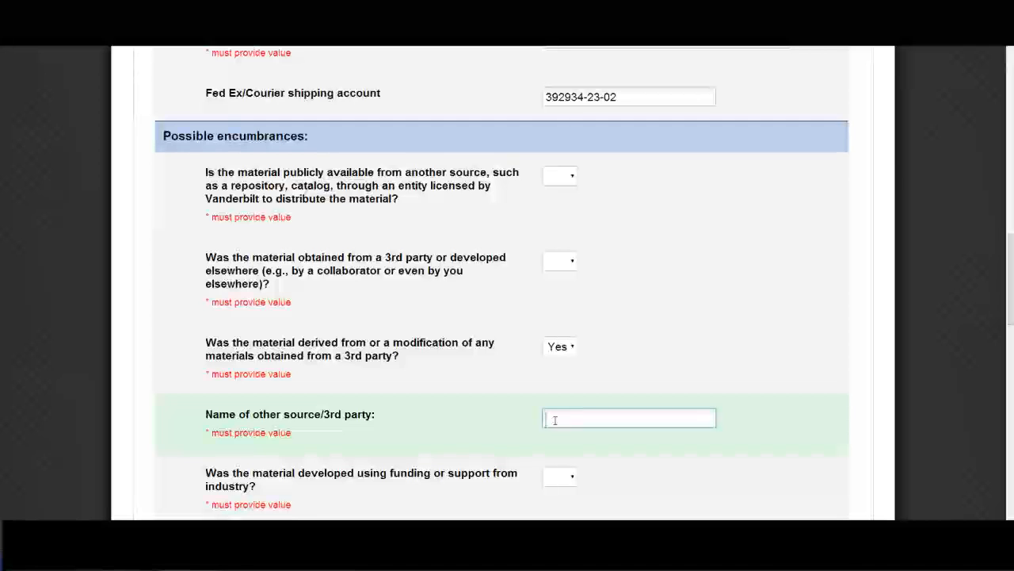
type("lumbia")
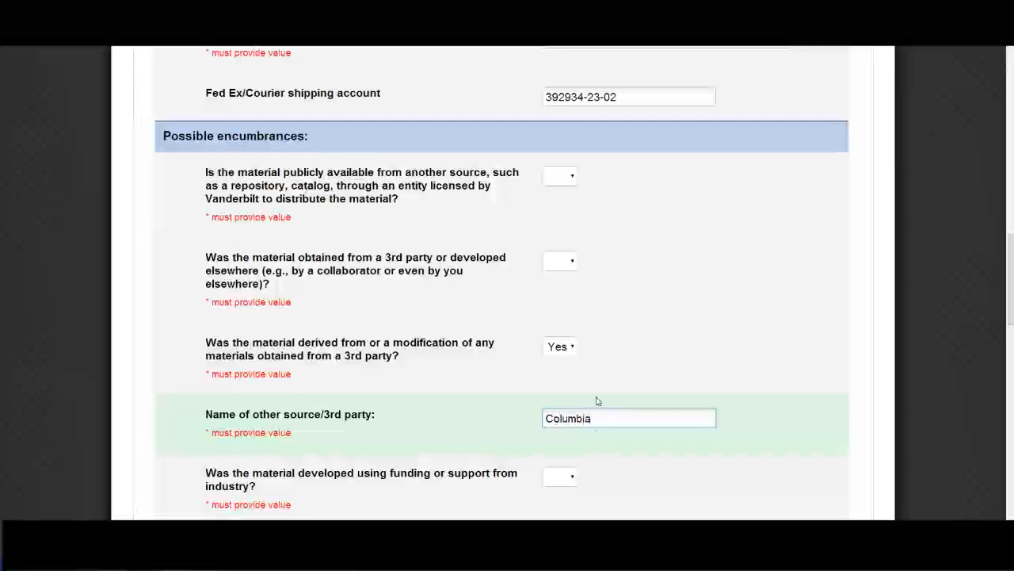
Step: Answer No to the material being obtained from a third party and No to it being publicly available from another source
left_click(572, 262)
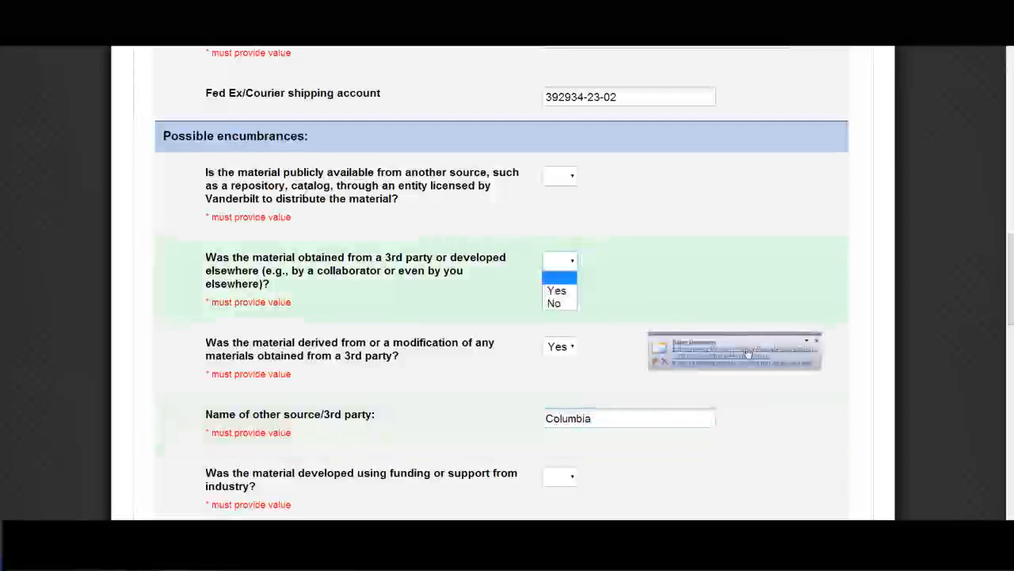
left_click(817, 341)
left_click(575, 267)
left_click(565, 302)
left_click(568, 176)
left_click(565, 218)
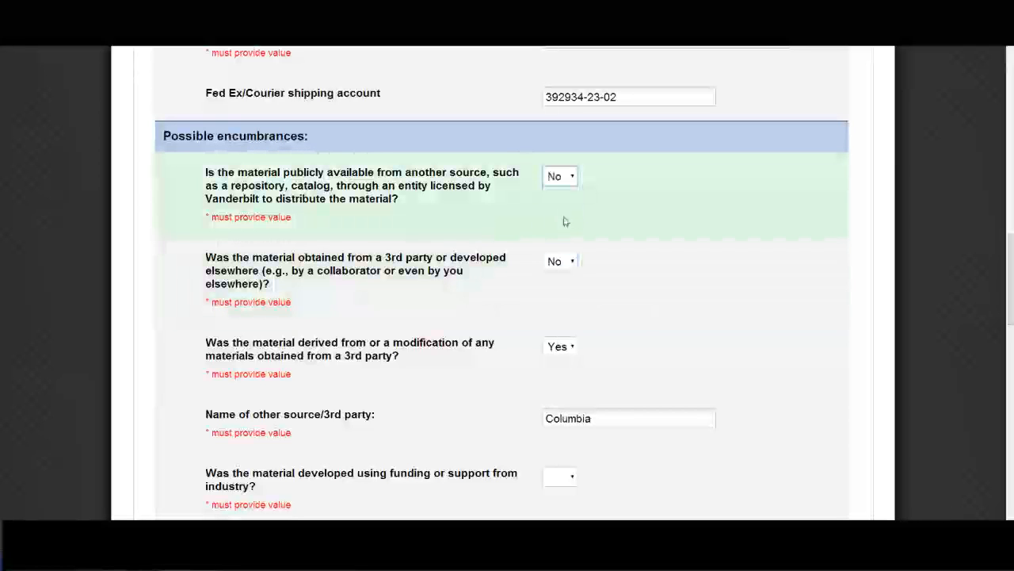
Step: Set the type of material to cell line and enter "Pe93kcell line" as its scientific/descriptive name
scroll(650, 416, "down", 2)
scroll(579, 328, "down", 5)
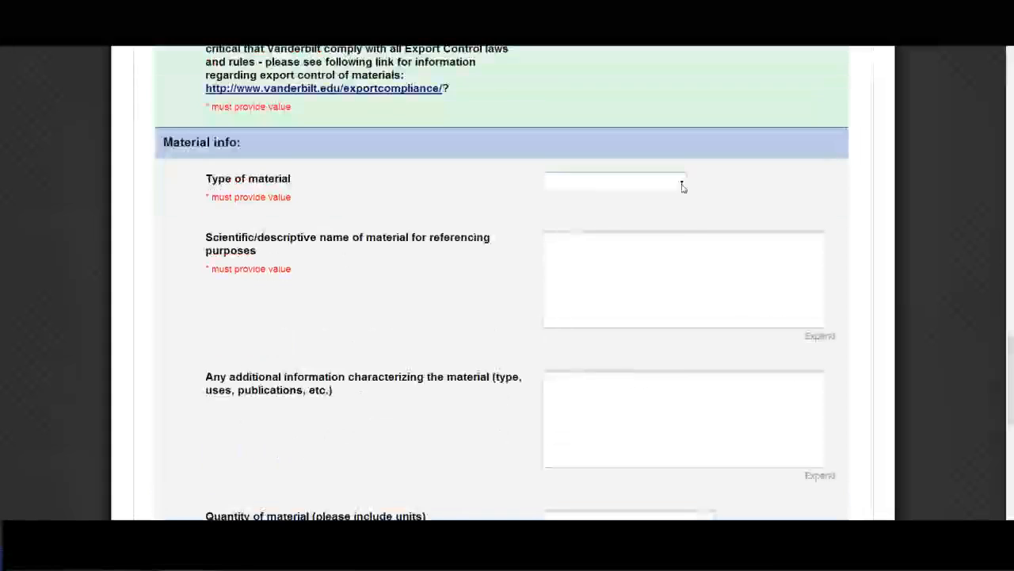
left_click(682, 182)
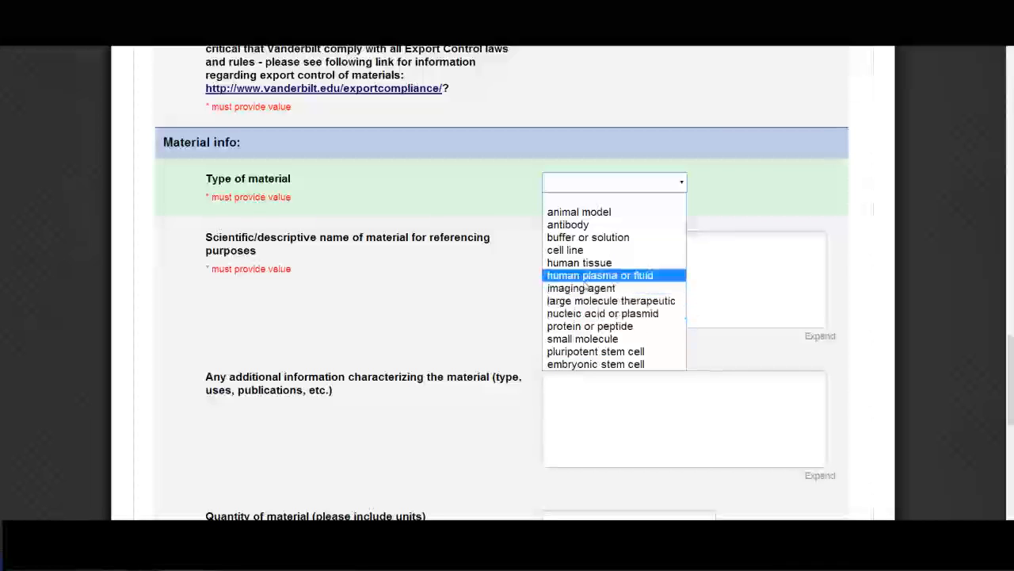
left_click(580, 252)
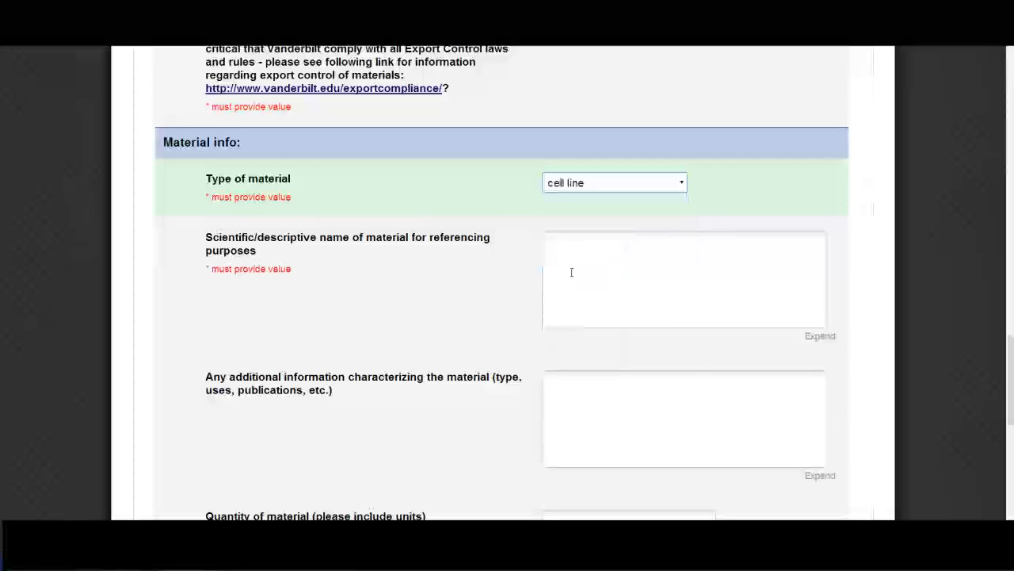
left_click(574, 244)
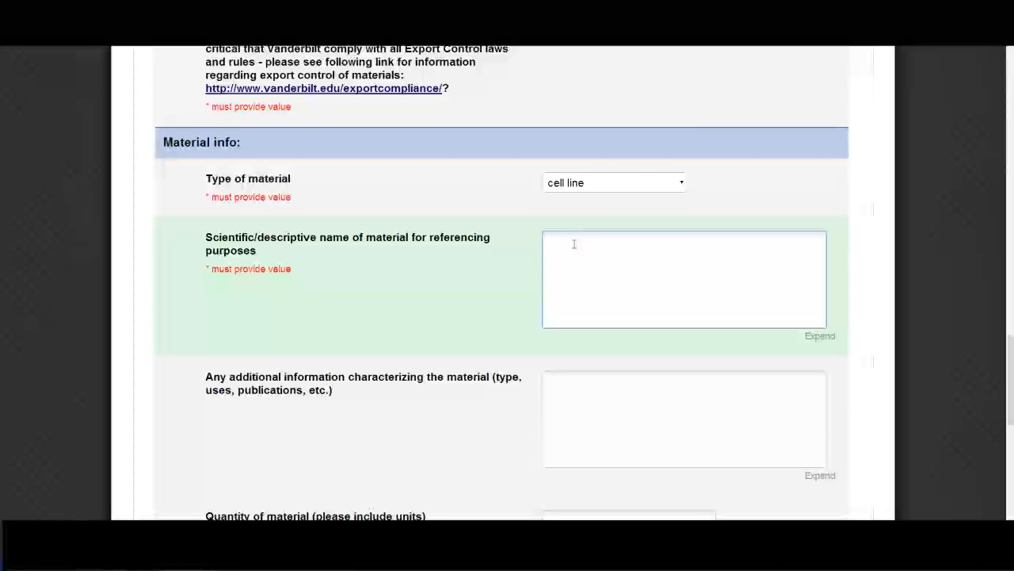
type("Pe93kcell line")
Step: Leave the additional information blank and enter 100mL as the quantity of material
left_click(571, 383)
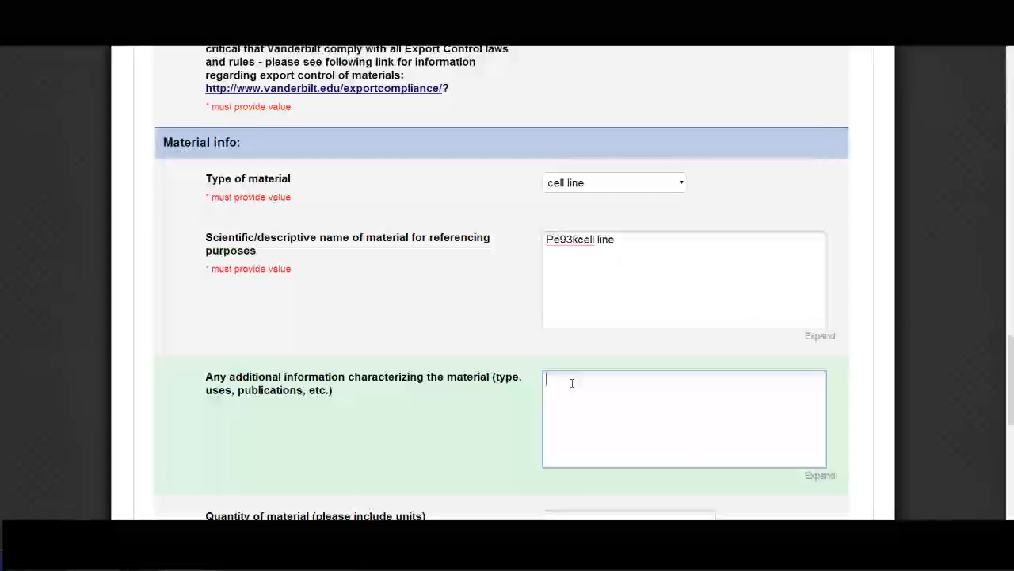
scroll(571, 382, "down", 2)
left_click(571, 361)
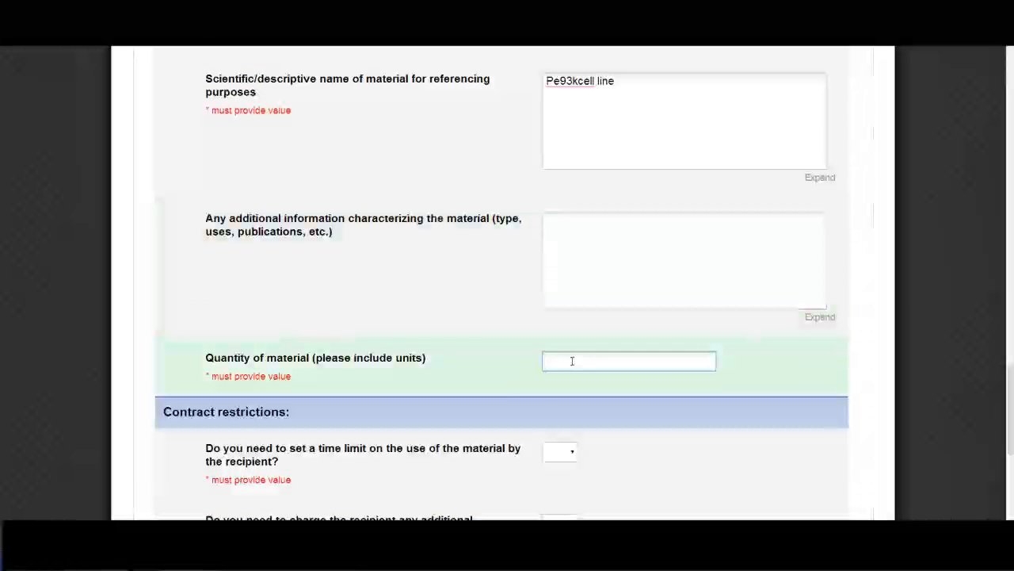
type("100mL")
Step: Require a time limit on the recipient's use of the material and set the permitted term to 2 years
scroll(607, 285, "down", 3)
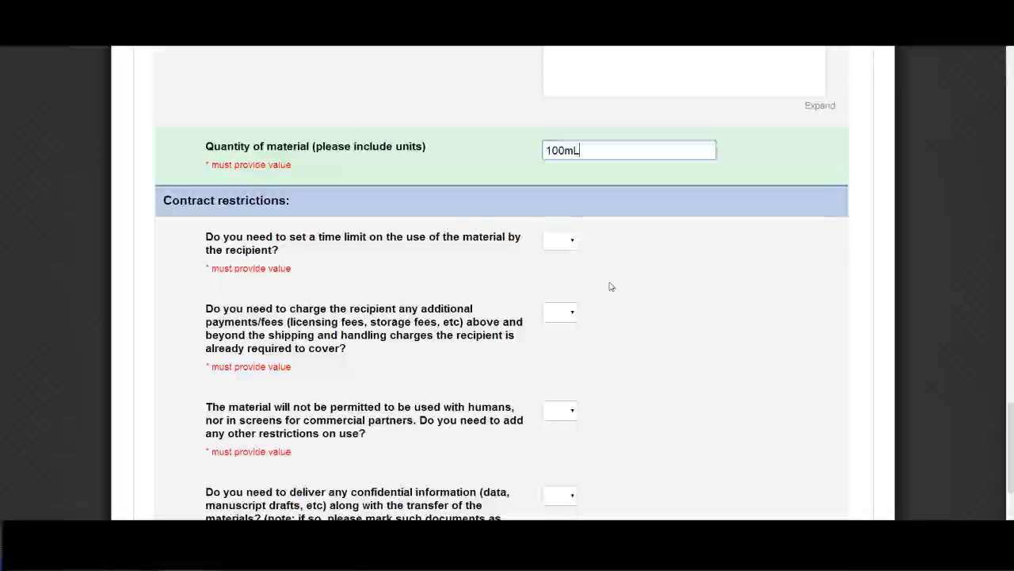
left_click(572, 242)
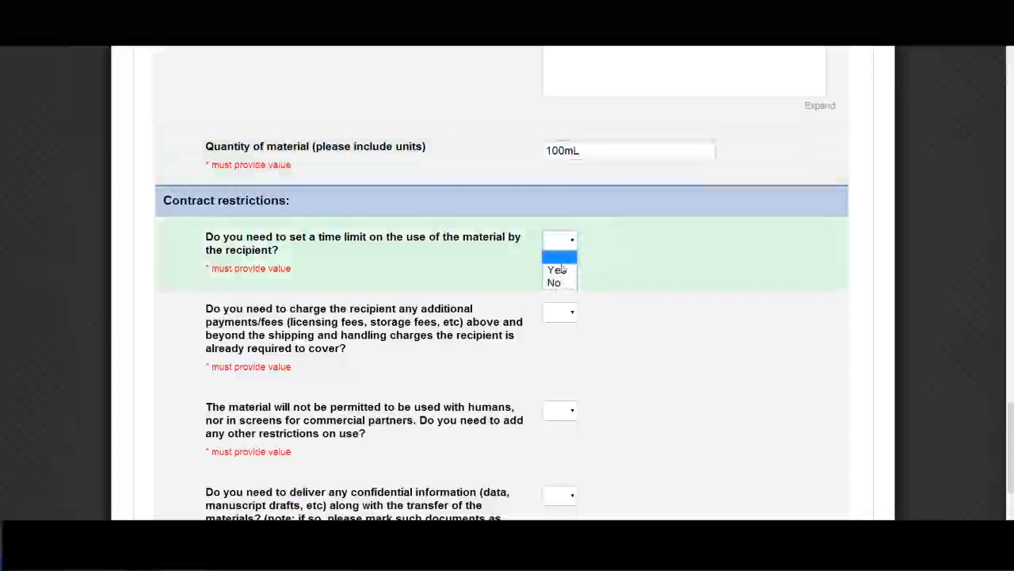
left_click(559, 271)
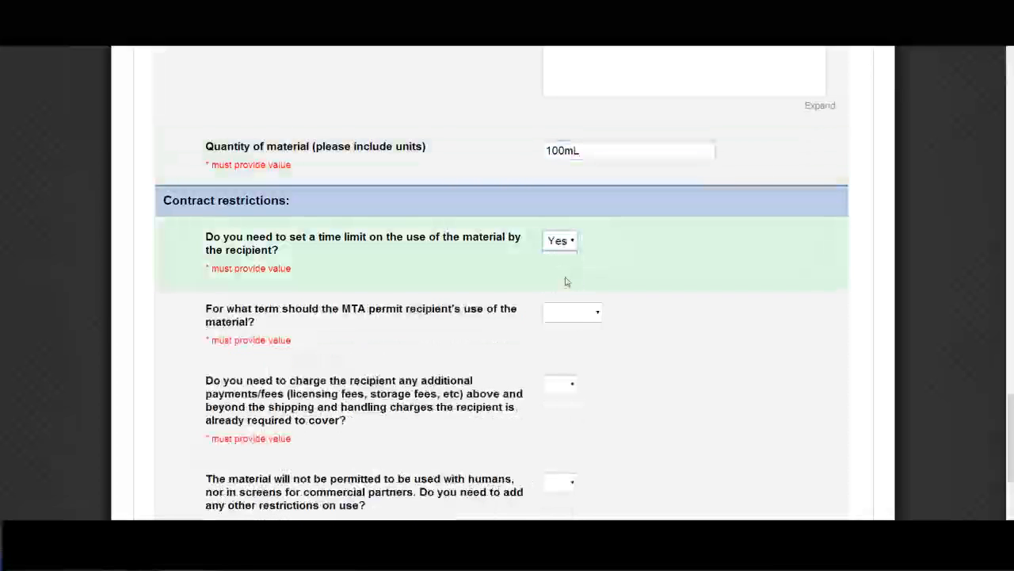
left_click(598, 314)
left_click(573, 367)
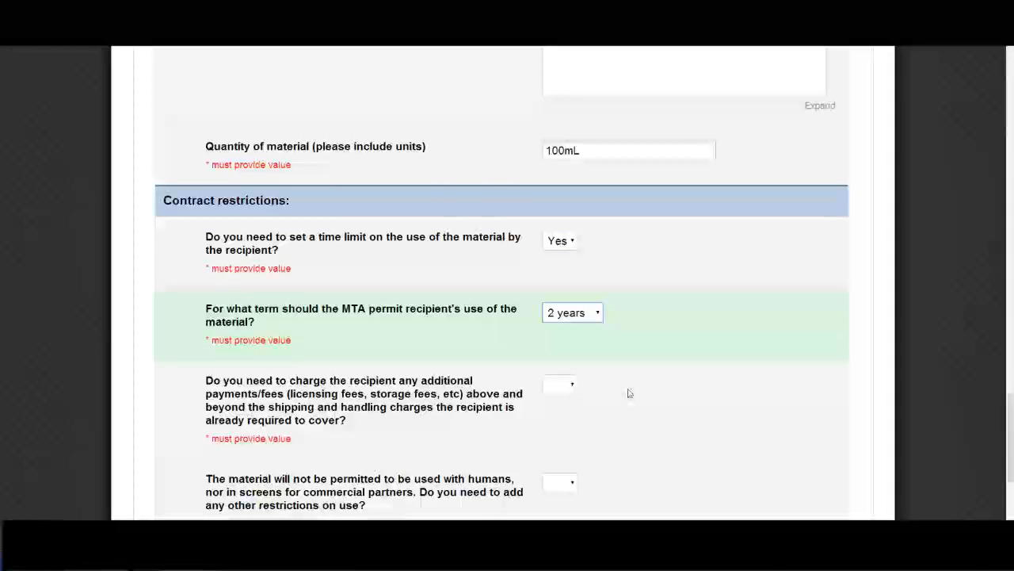
Step: Answer No to the contract questions on additional fees, other use restrictions, confidential information and additional binding terms
scroll(630, 391, "down", 2)
left_click(572, 280)
left_click(568, 321)
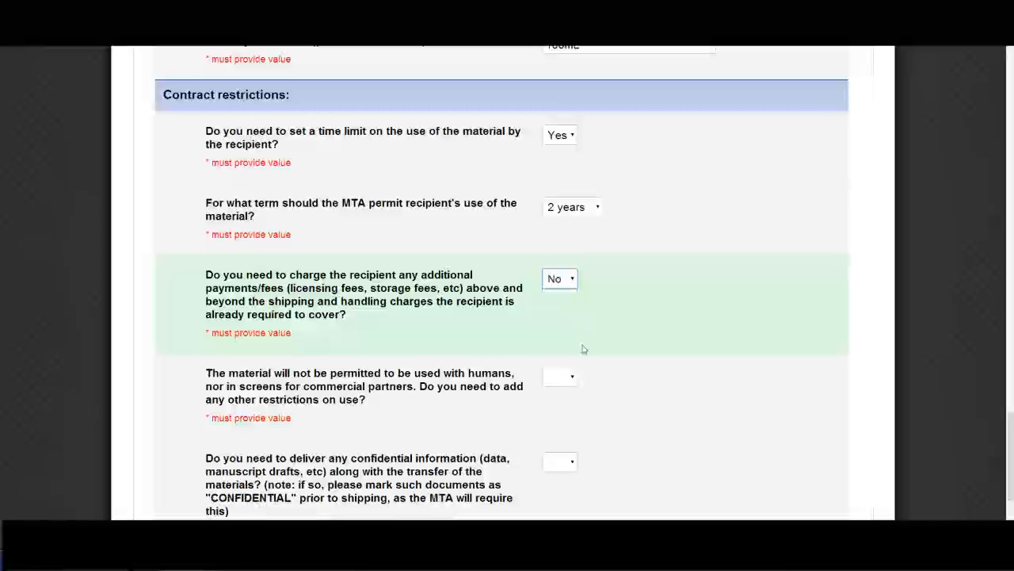
left_click(572, 381)
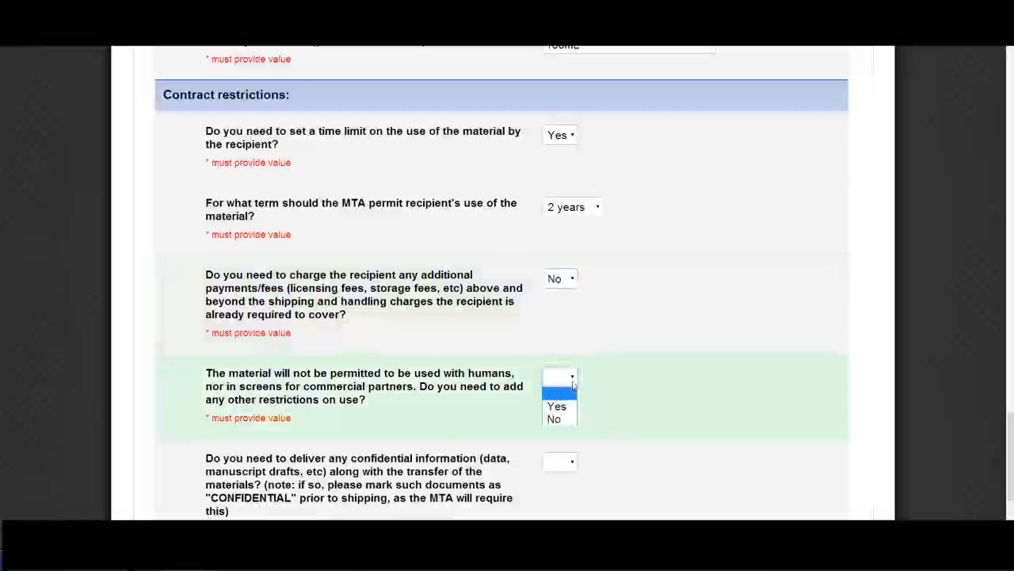
left_click(557, 418)
scroll(688, 364, "down", 2)
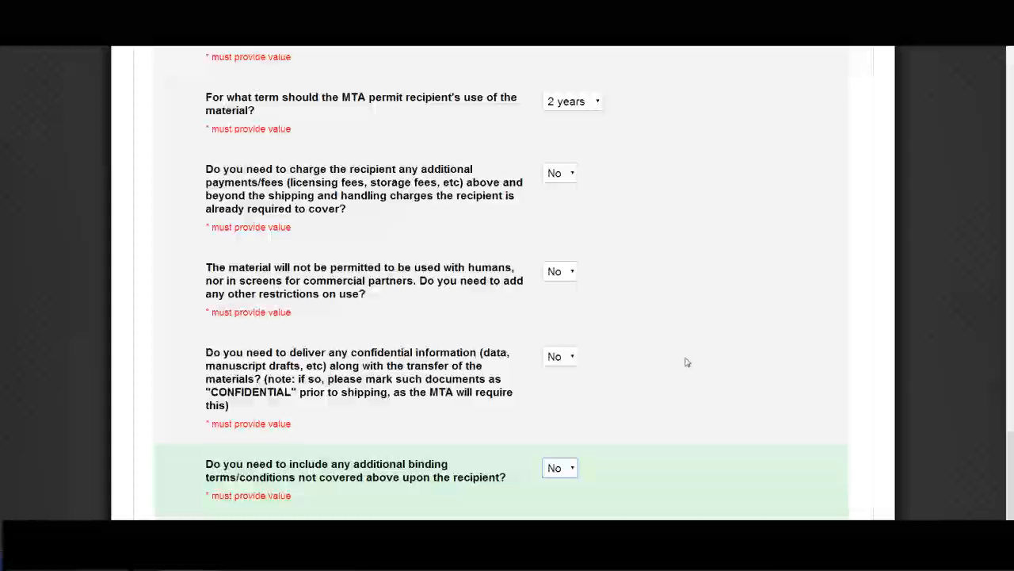
scroll(686, 362, "down", 2)
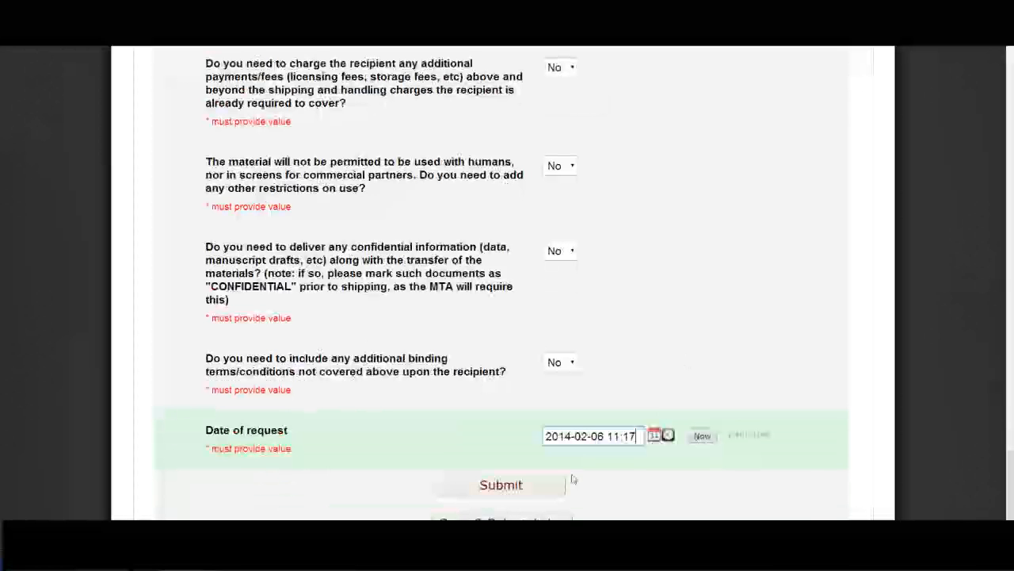
left_click(546, 490)
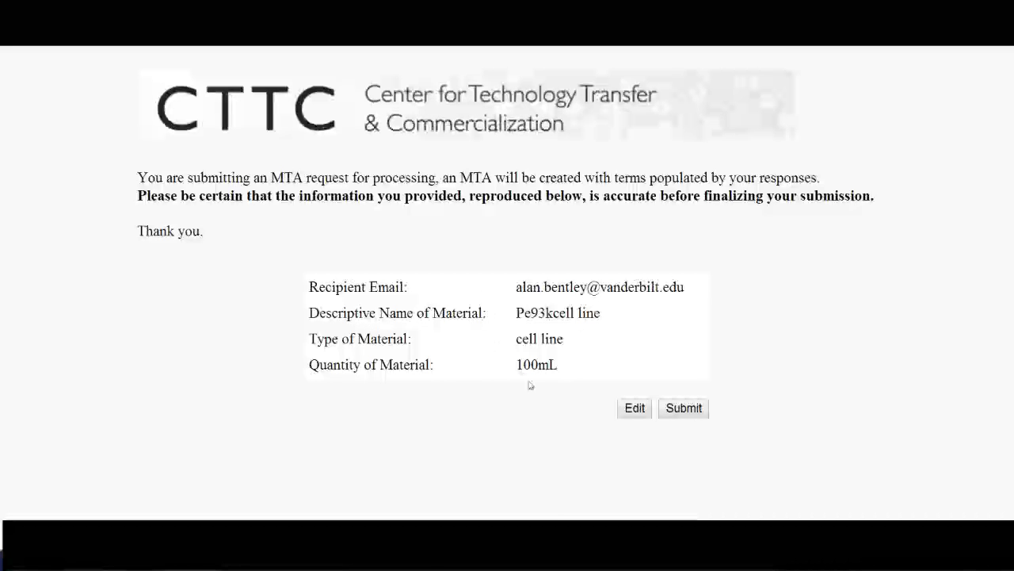
left_click(679, 413)
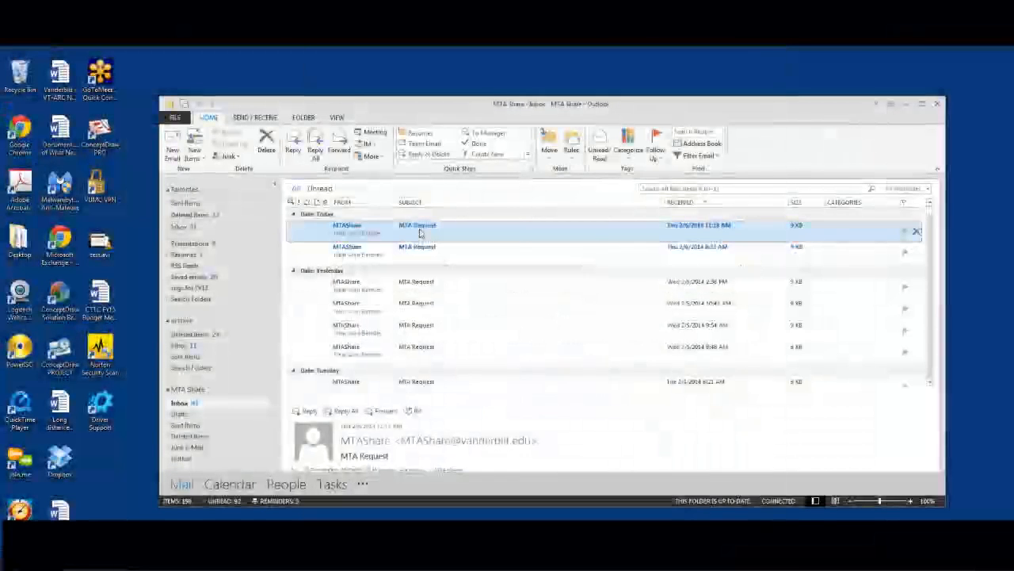
Step: In Outlook, open the newest MTA Request email and follow its link to the REDCap Administration Form
double_click(421, 229)
left_click_drag(619, 48, 663, 49)
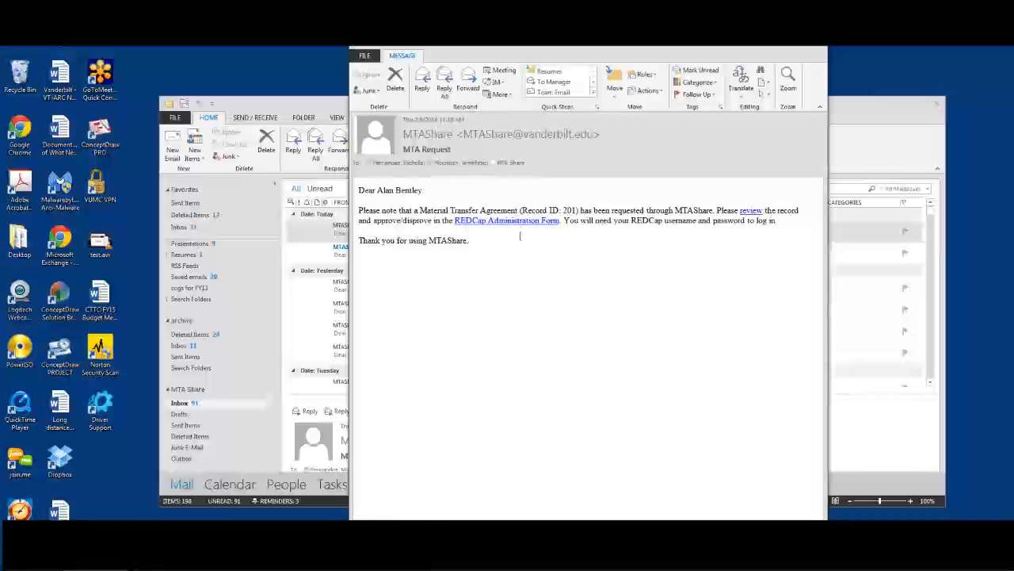
left_click(516, 222)
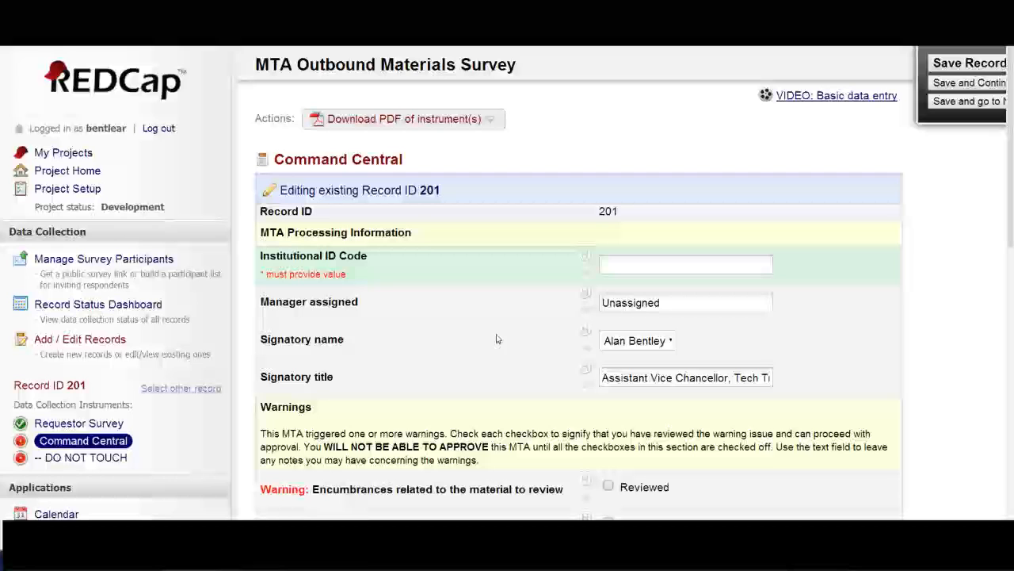
Step: Enter VU MTA 201 as the Institutional ID Code in the MTA processing information
left_click(611, 265)
type("VU M")
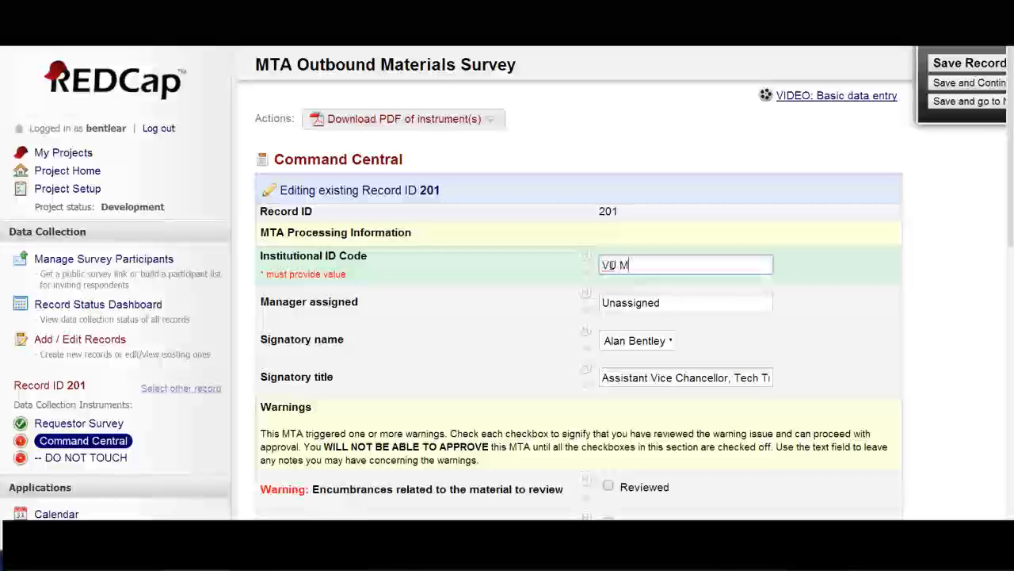
type("TA 201")
Step: Replace Unassigned with the responsible manager's name, picked from the suggestions for "ka", and save the record
left_click(687, 300)
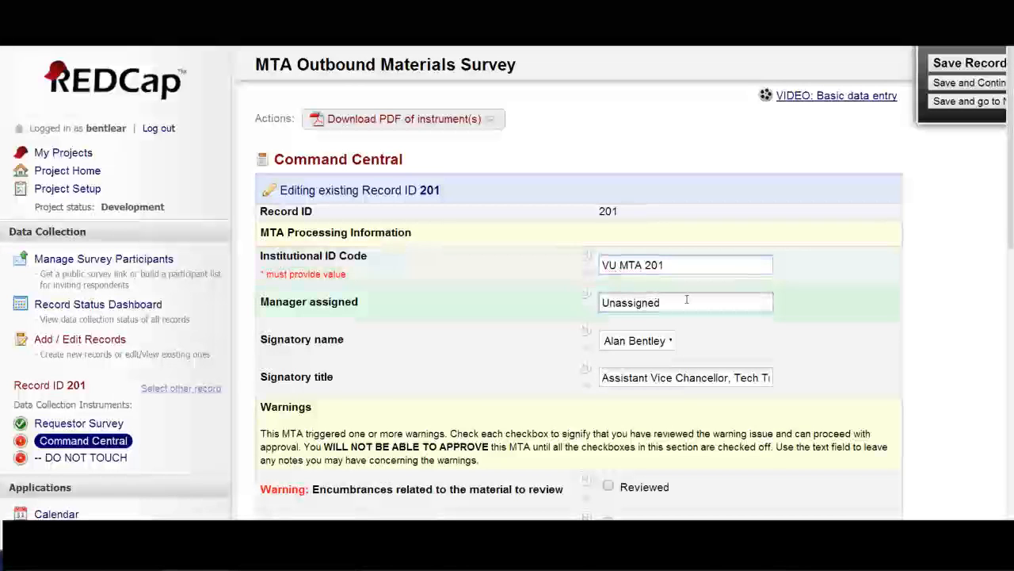
key("BackSpace")
key("BackSpace")
key("BackSpace")
key("BackSpace")
key("BackSpace")
key("BackSpace")
key("BackSpace")
key("BackSpace")
key("BackSpace")
key("BackSpace")
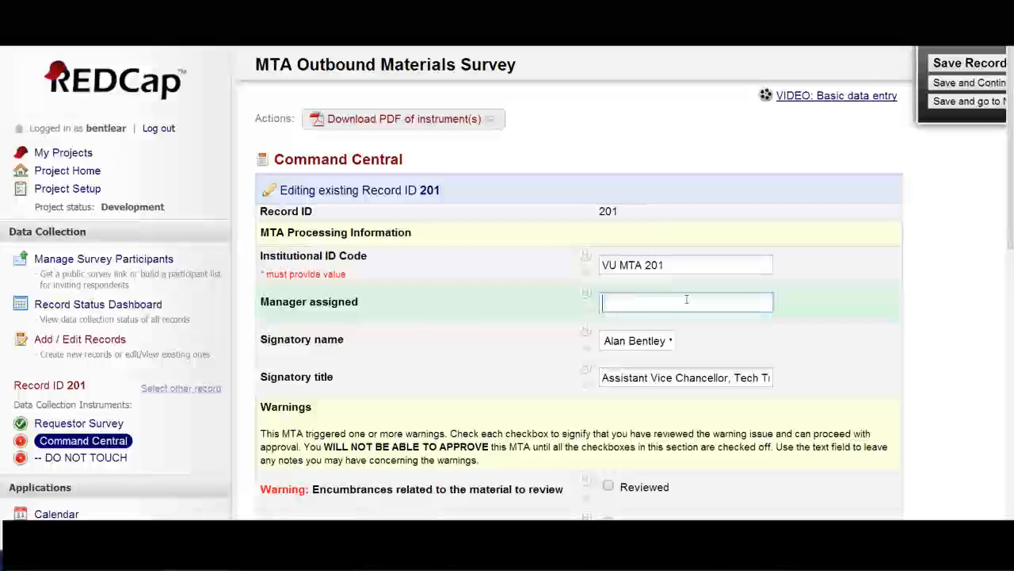
type("ka")
key("Down")
key("Return")
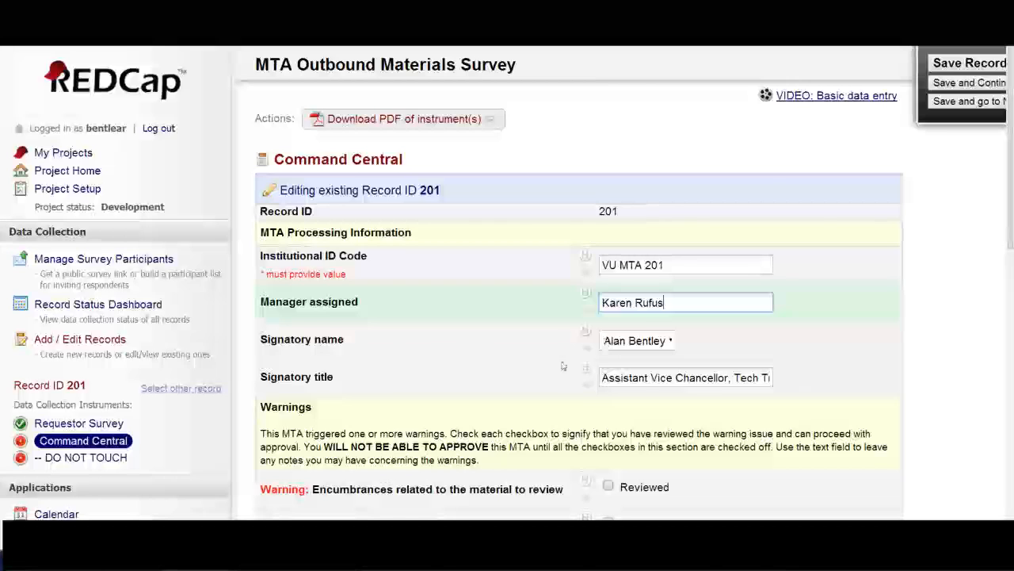
scroll(562, 365, "down", 3)
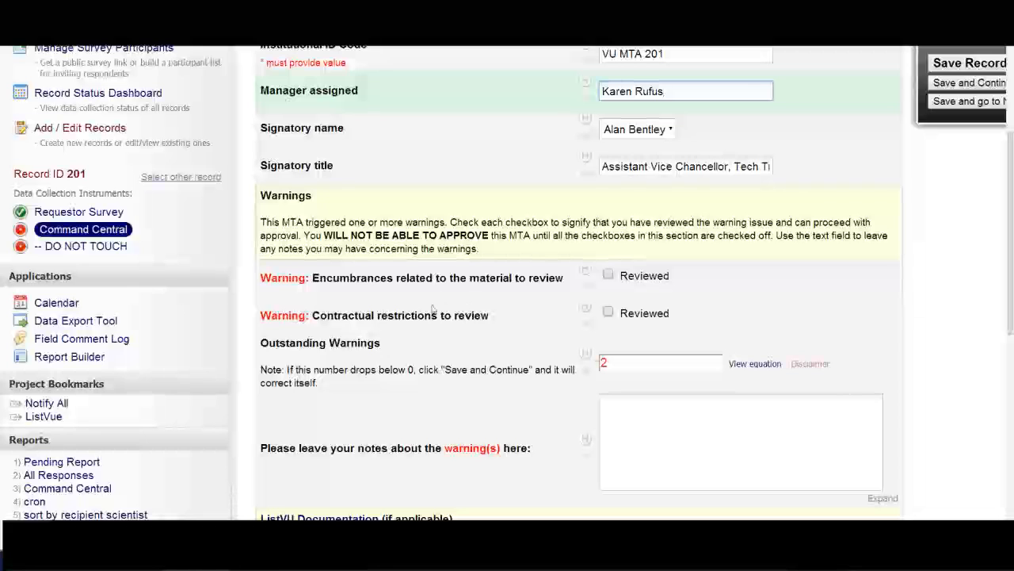
left_click(968, 93)
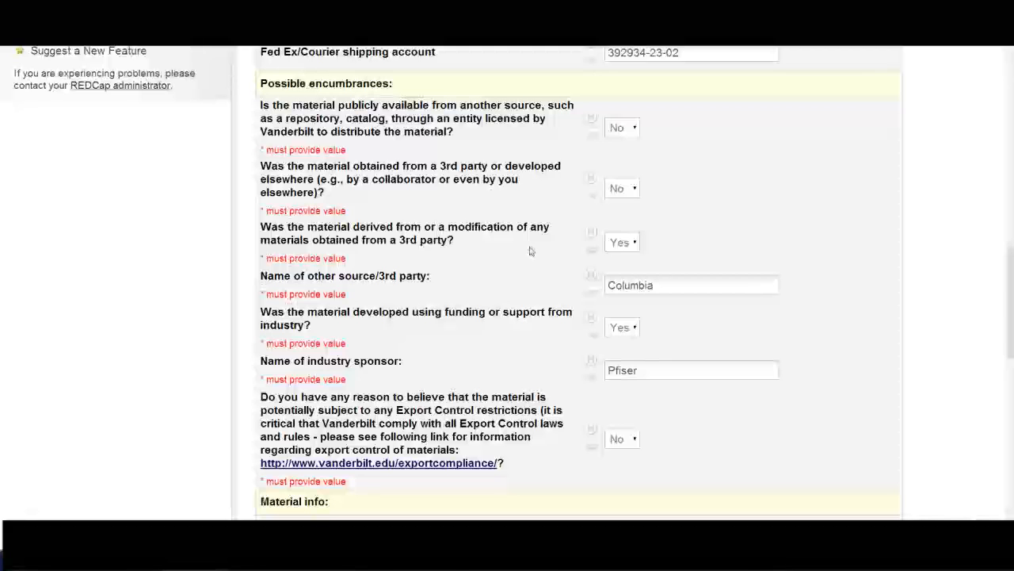
Step: Review the requestor survey's answers on encumbrances, material info, contract restrictions, and provider and recipient details
scroll(525, 287, "down", 5)
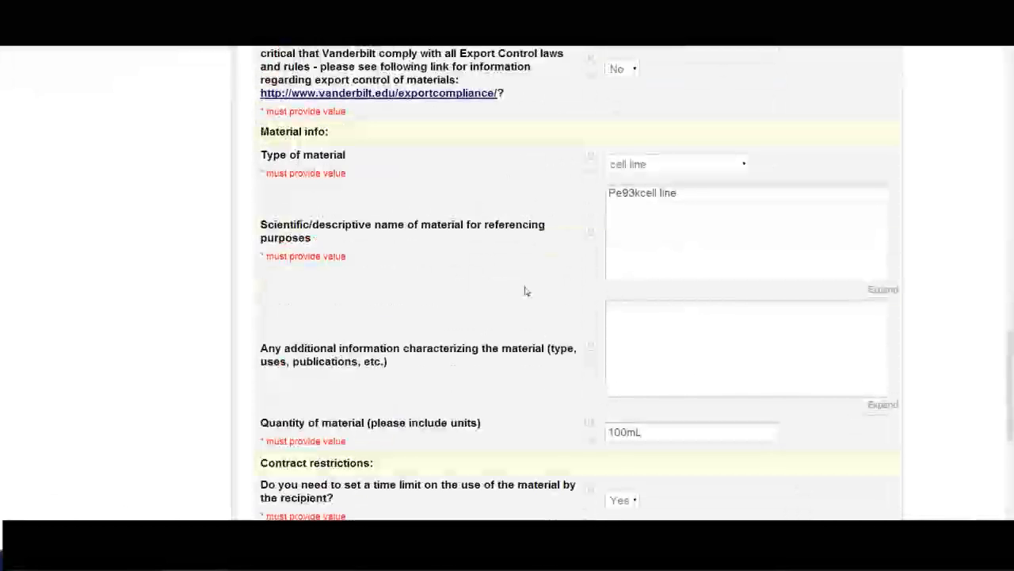
scroll(525, 291, "down", 5)
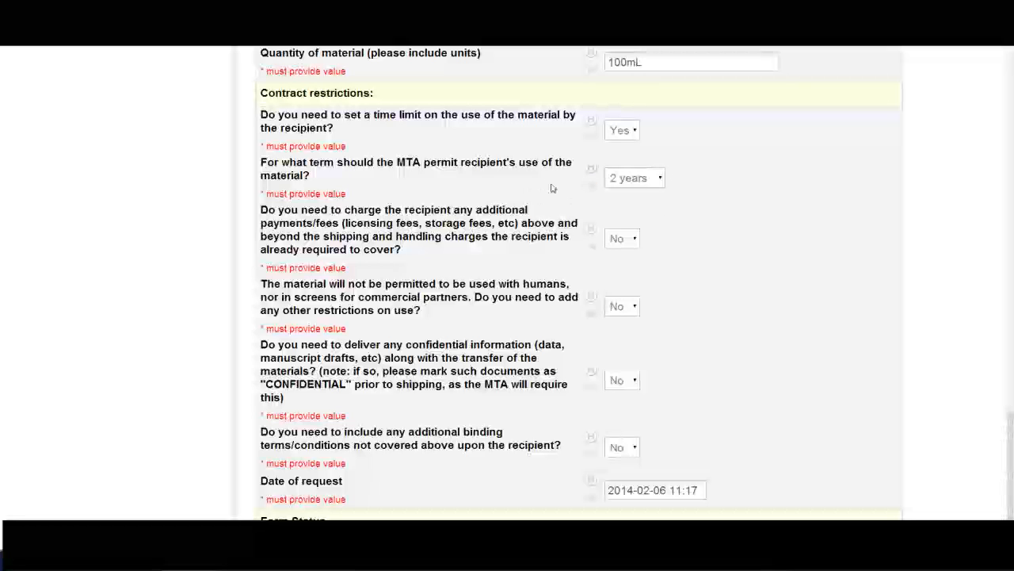
scroll(539, 210, "up", 12)
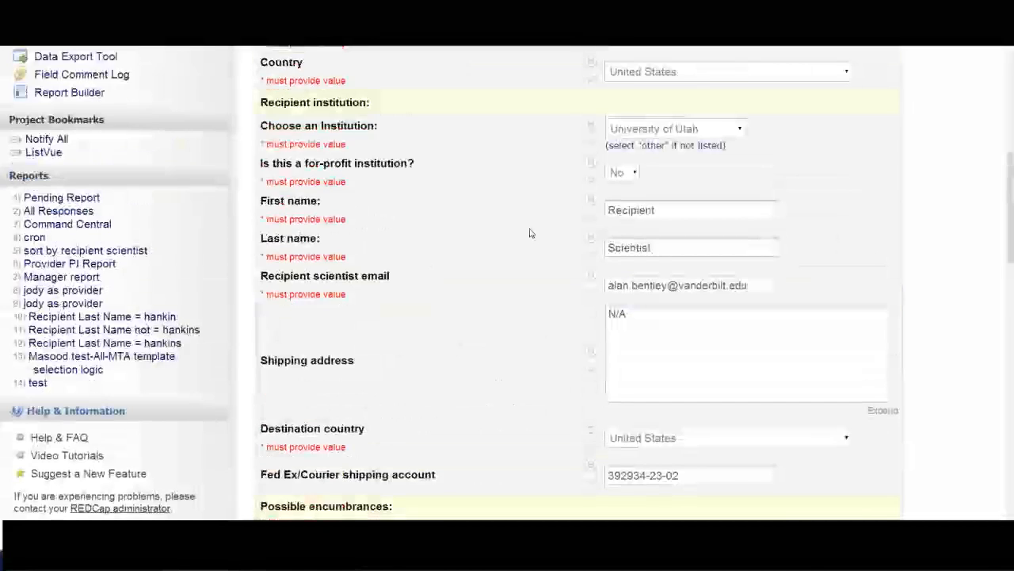
scroll(256, 180, "up", 5)
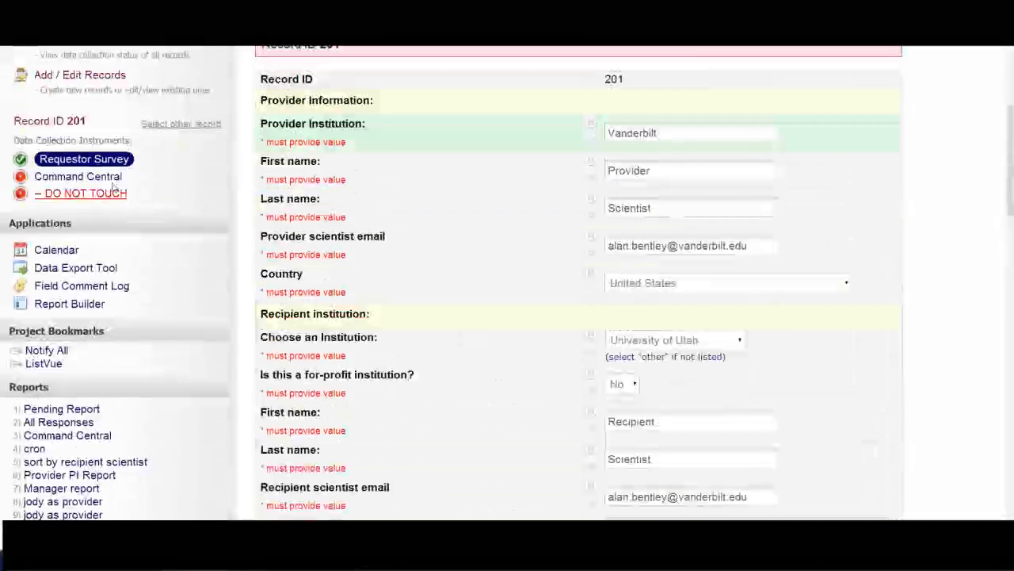
Step: Open record 201's Command Central form and mark the encumbrances and contractual restrictions warnings as Reviewed
left_click(110, 177)
scroll(527, 366, "down", 3)
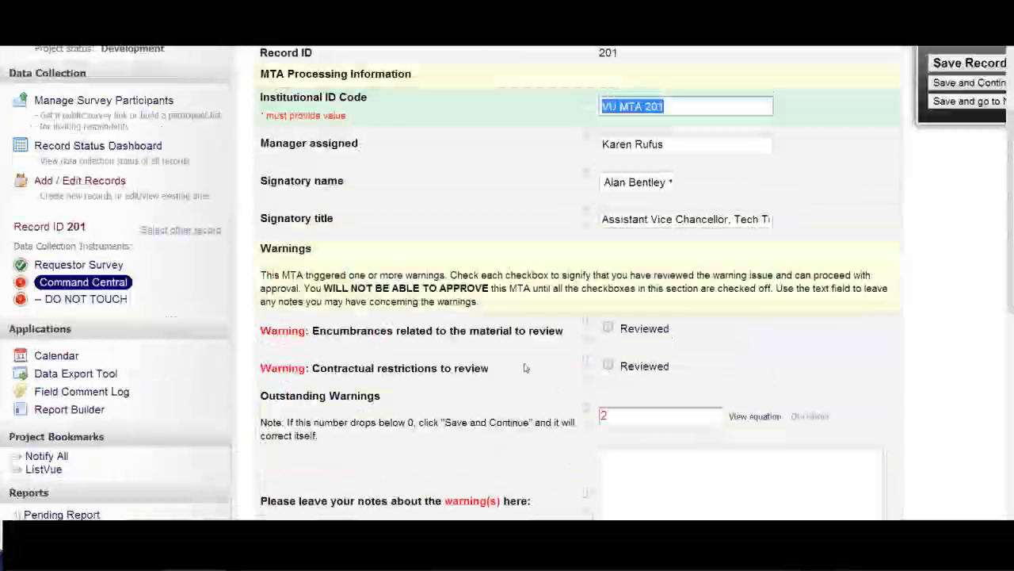
left_click(607, 329)
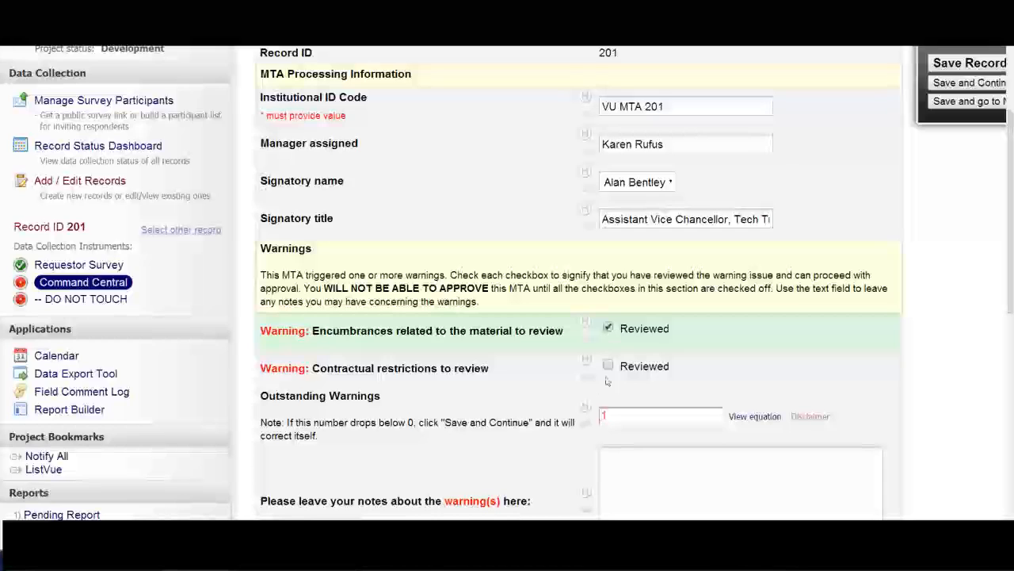
left_click(608, 366)
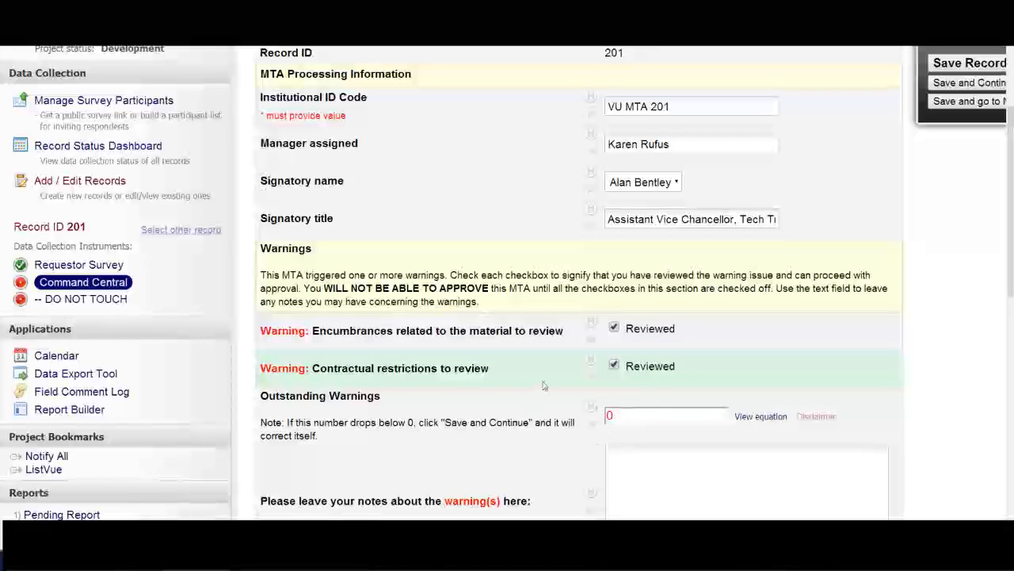
Step: Add the field comment "have rights to prepare derivatives and share" to the encumbrances warning
left_click(591, 340)
type("have rights to prepare")
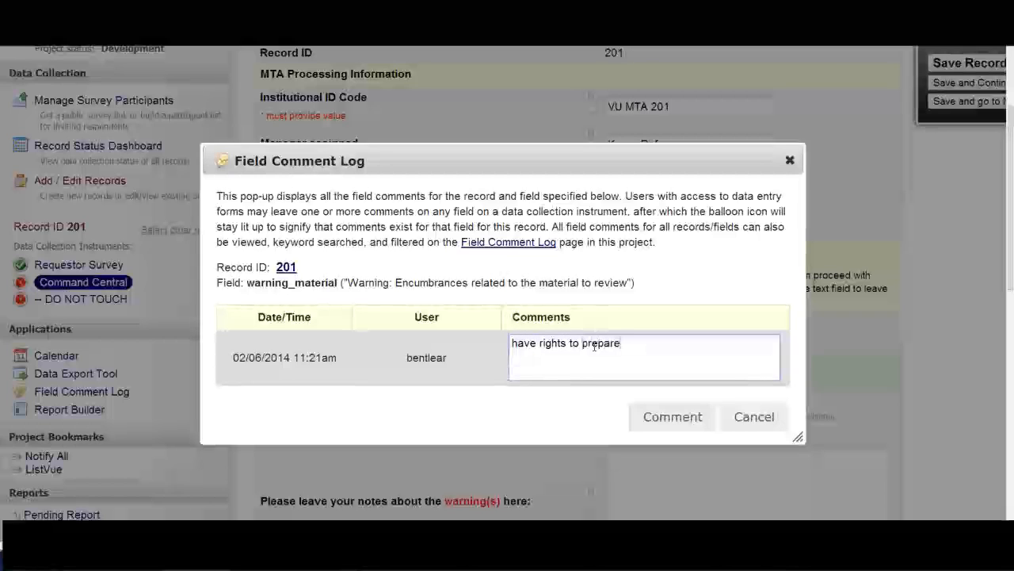
type(" derivatives and share")
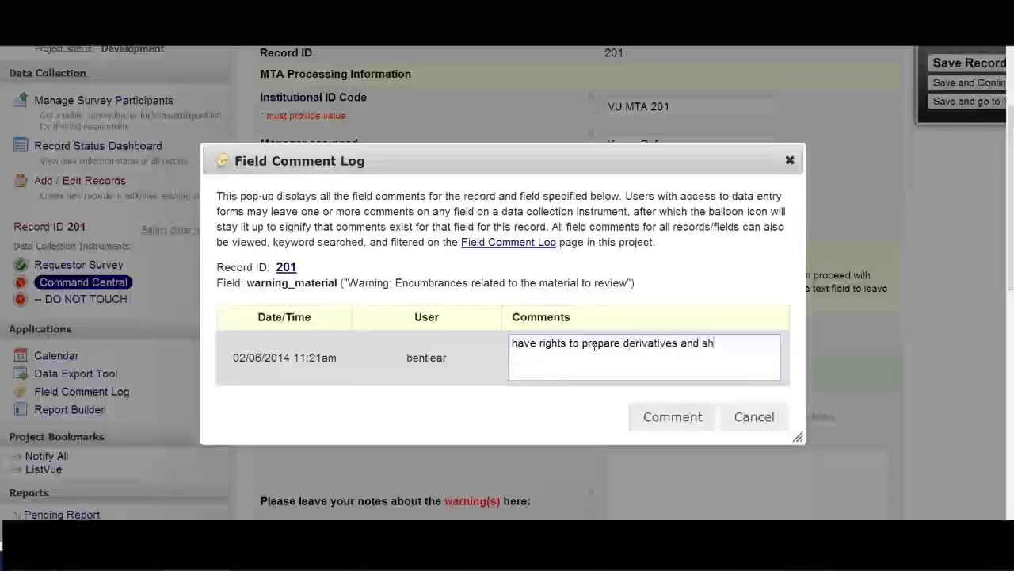
left_click(648, 418)
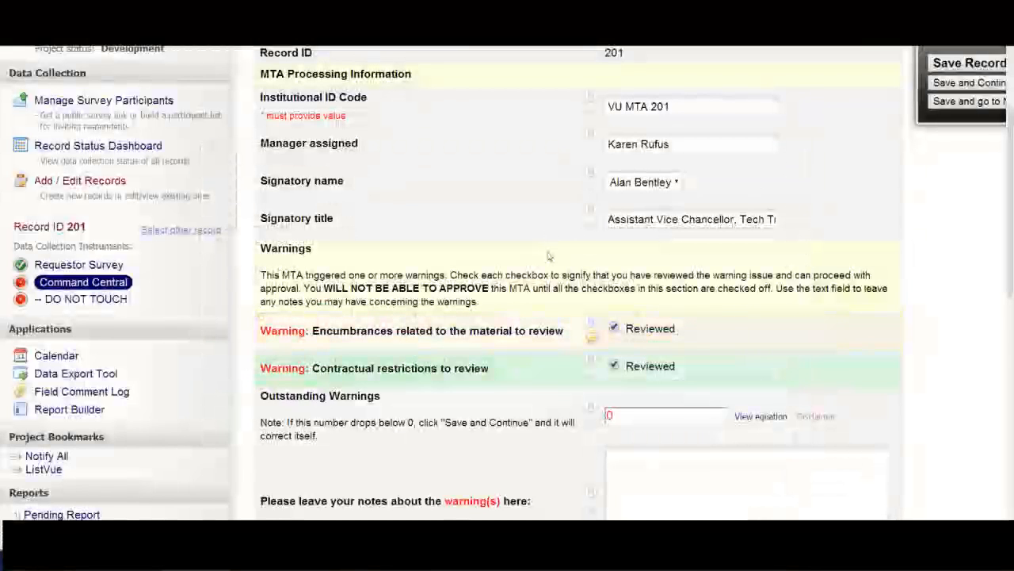
Step: Check the contract template choices, keep UBMTA, set the MTA Processing Status to Approved and stamp the approval date with the current time
scroll(551, 269, "down", 5)
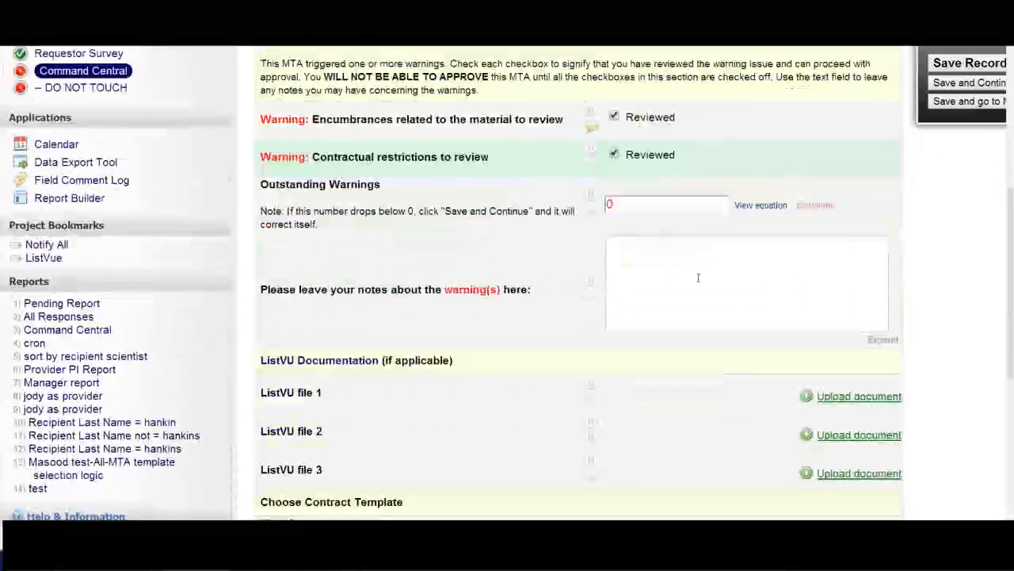
scroll(590, 320, "down", 4)
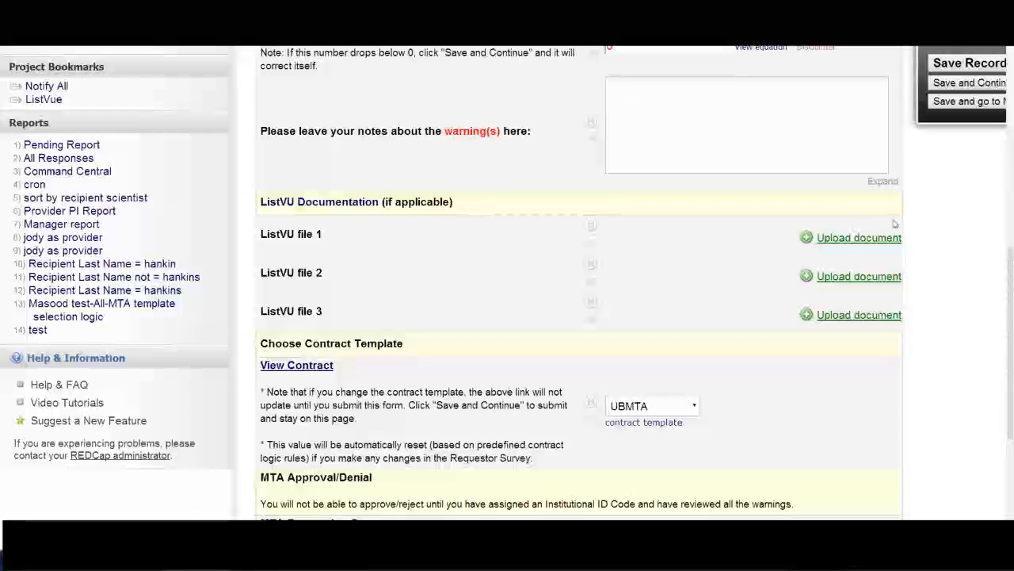
scroll(757, 380, "down", 5)
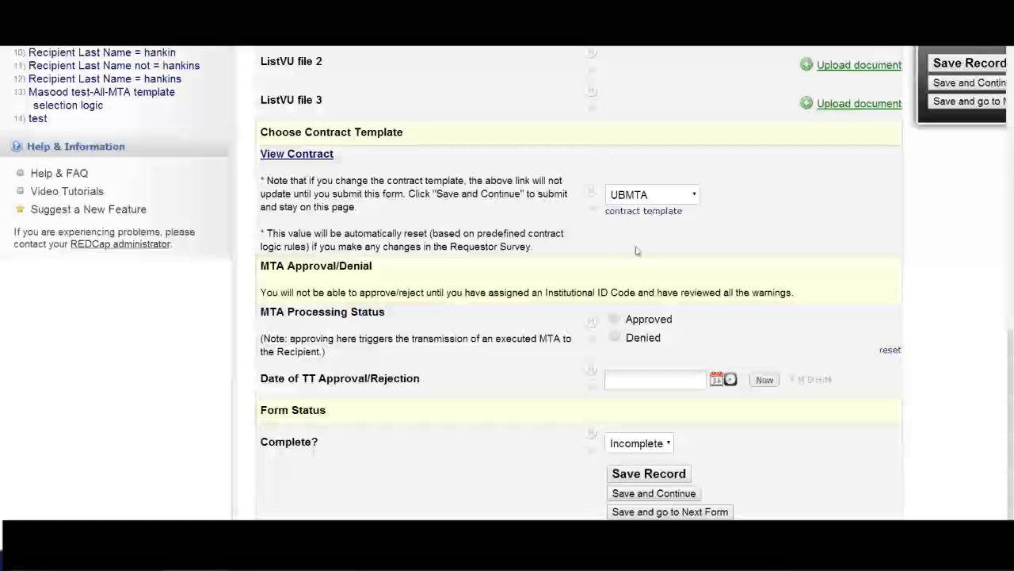
left_click(695, 195)
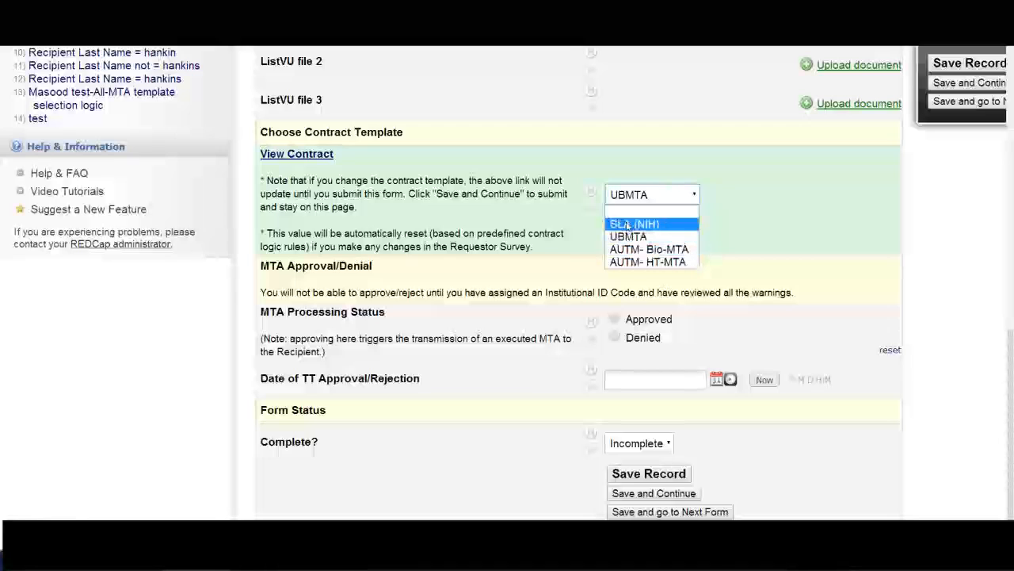
left_click(731, 223)
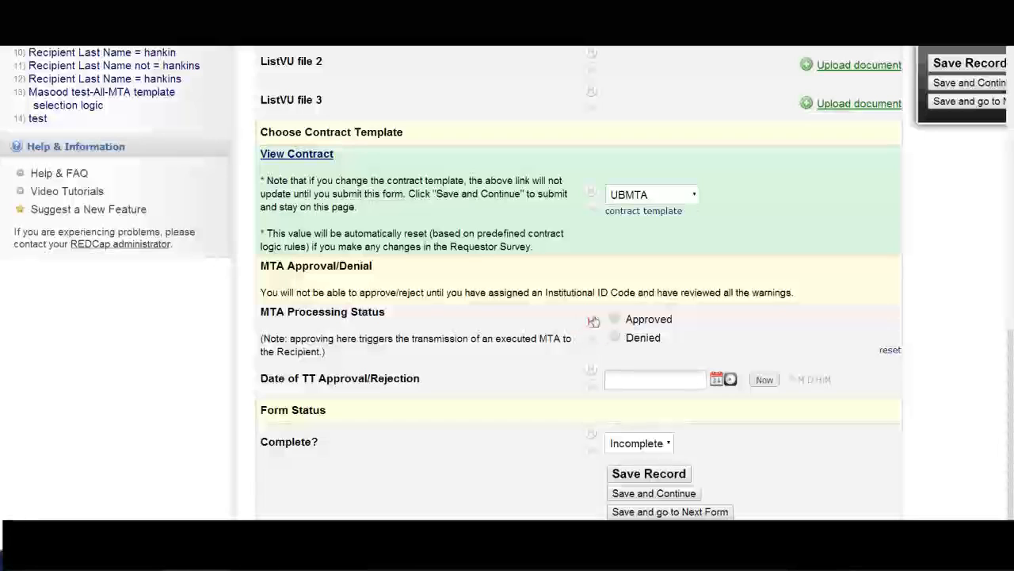
left_click(616, 318)
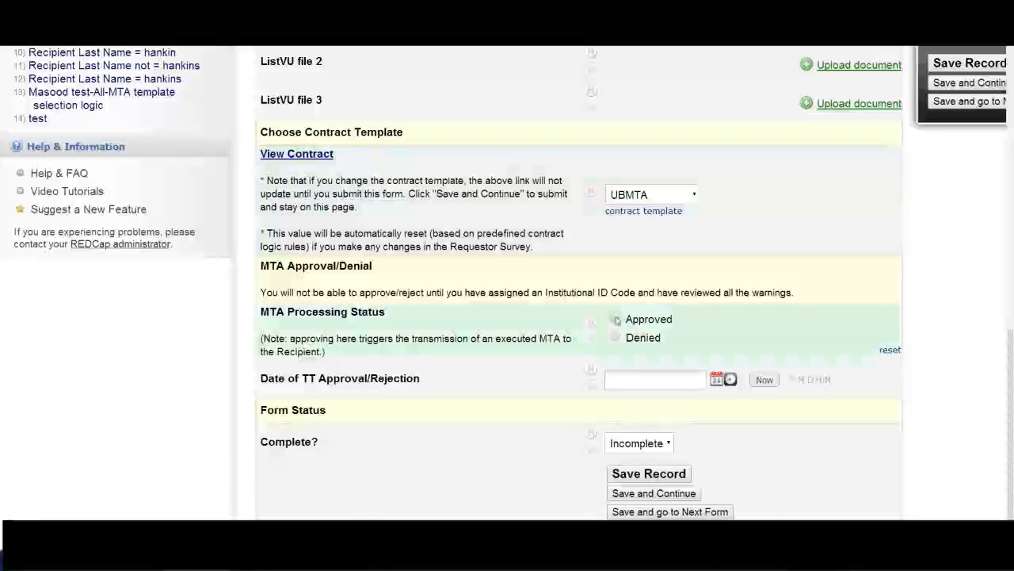
left_click(764, 381)
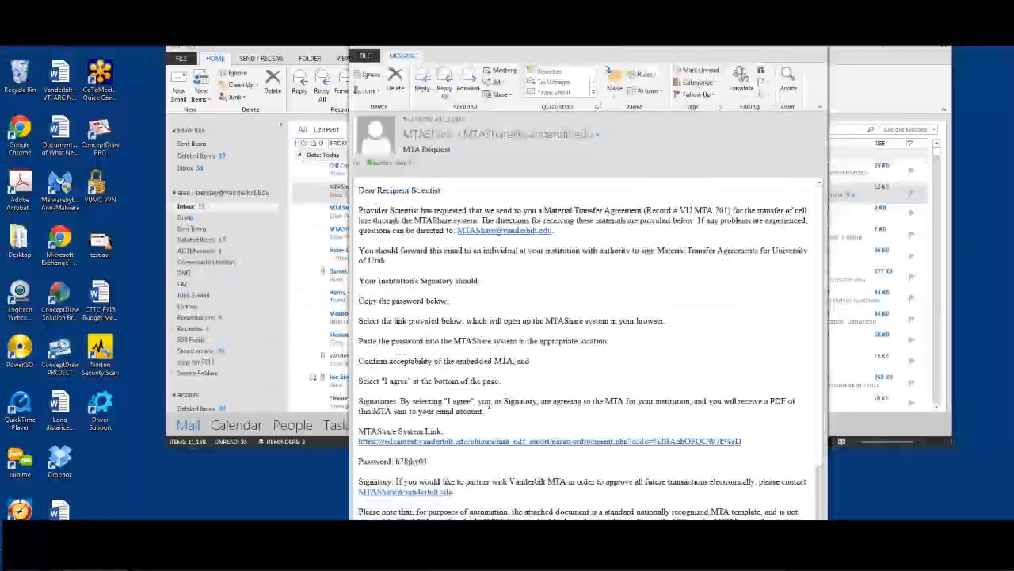
Step: In the MTA Request email addressed to the recipient scientist in Outlook, select the MTAShare system password for copying
scroll(536, 376, "down", 1)
scroll(536, 375, "down", 2)
left_click_drag(428, 393, 396, 394)
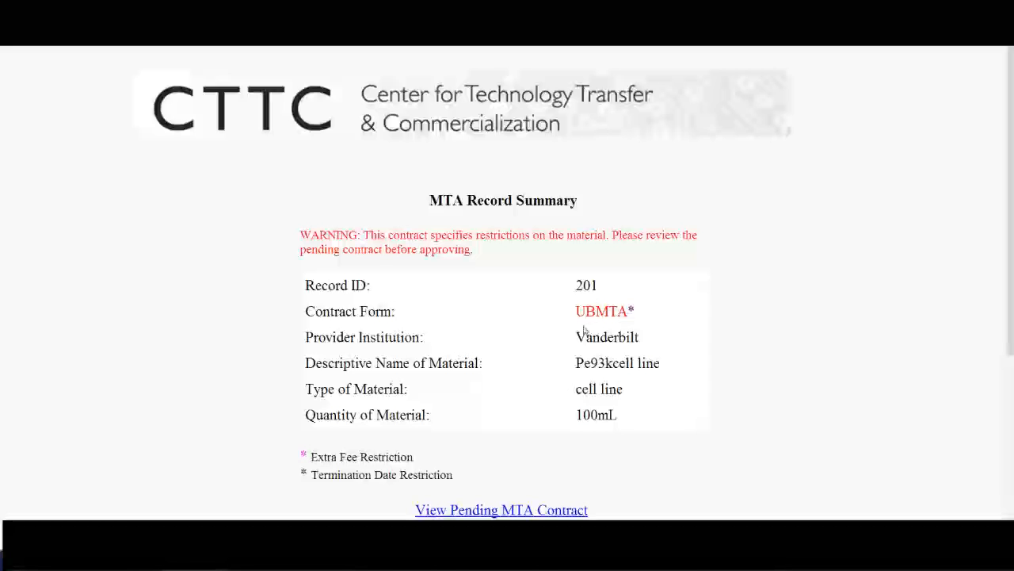
Step: View the pending MTA contract and examine the parties, material, termination date and fee in the UBMTA Implementing Letter
left_click(517, 512)
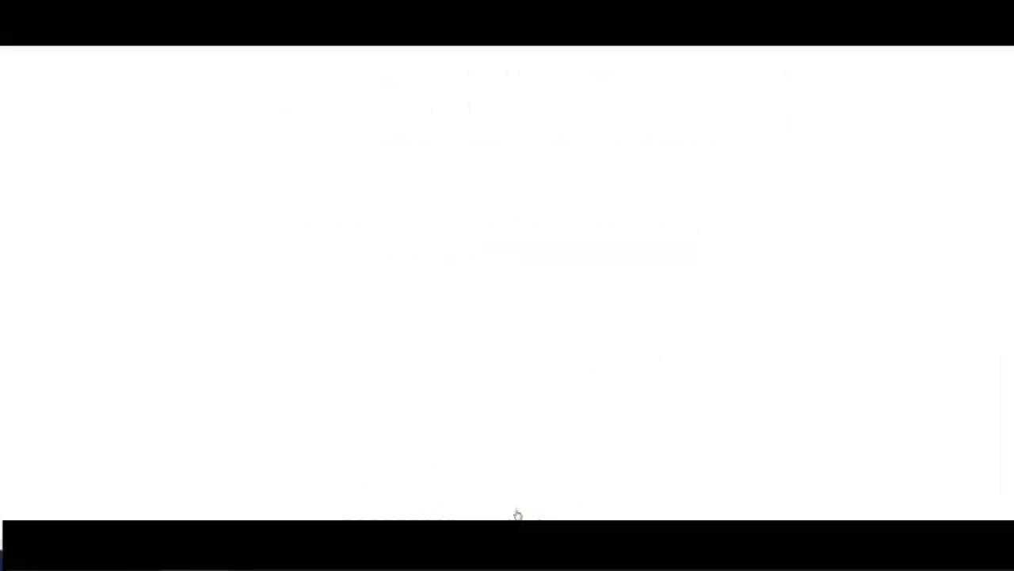
scroll(483, 306, "down", 6)
scroll(482, 306, "down", 15)
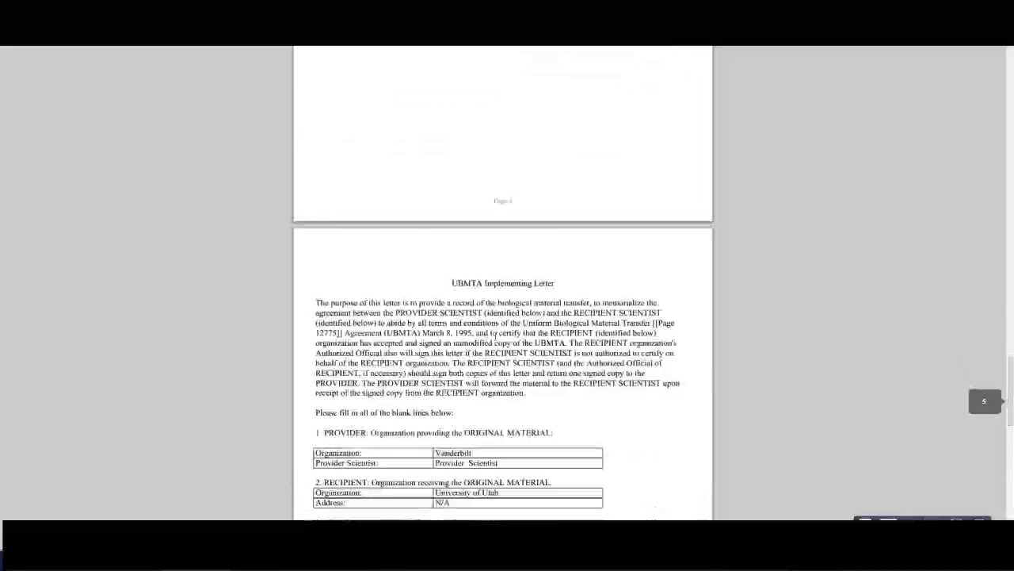
scroll(492, 334, "down", 5)
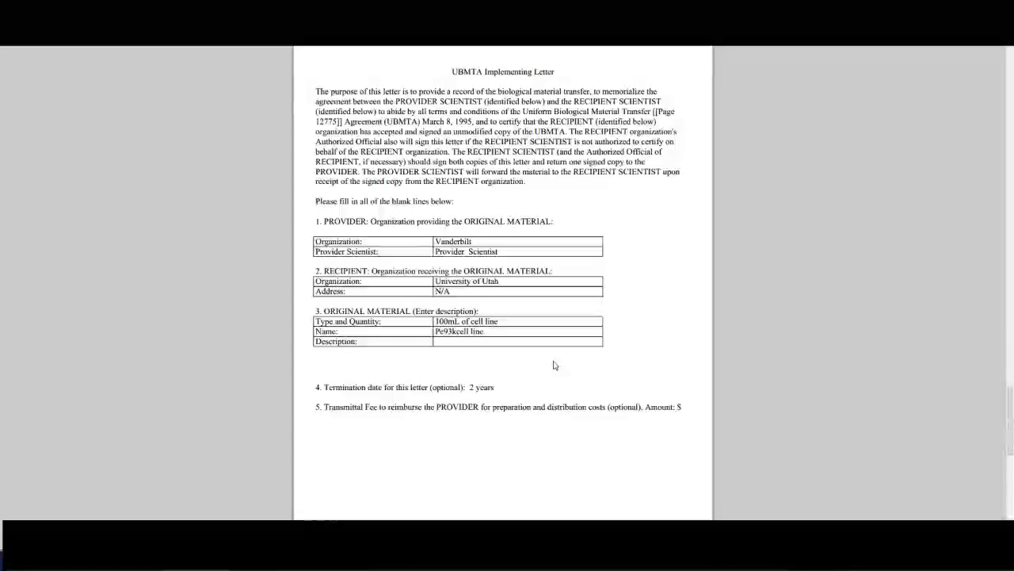
scroll(555, 364, "up", 1)
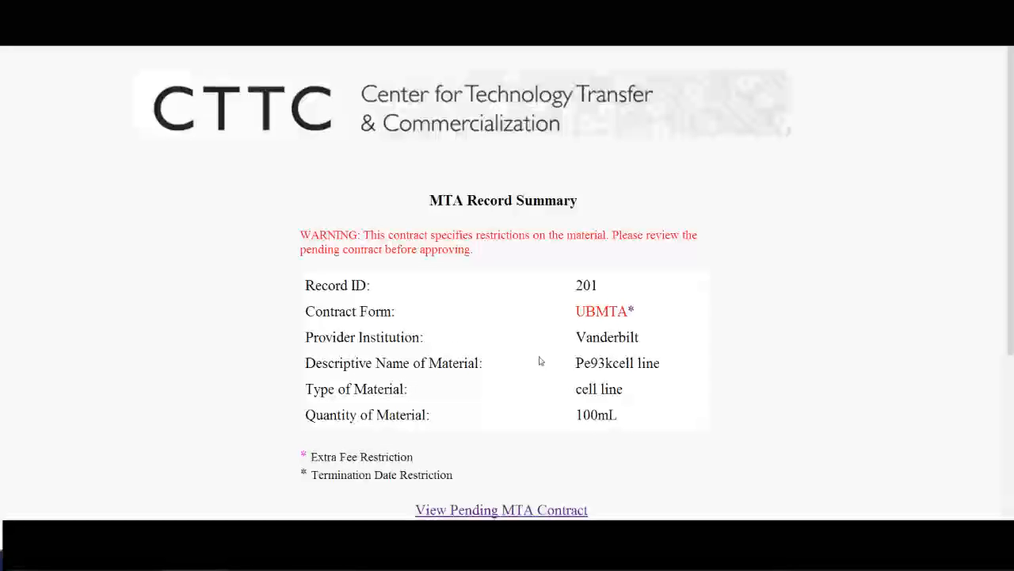
Step: Fill in the recipient signatory's first and last name, the title Director and the email address, and agree to the MTA
scroll(539, 361, "down", 4)
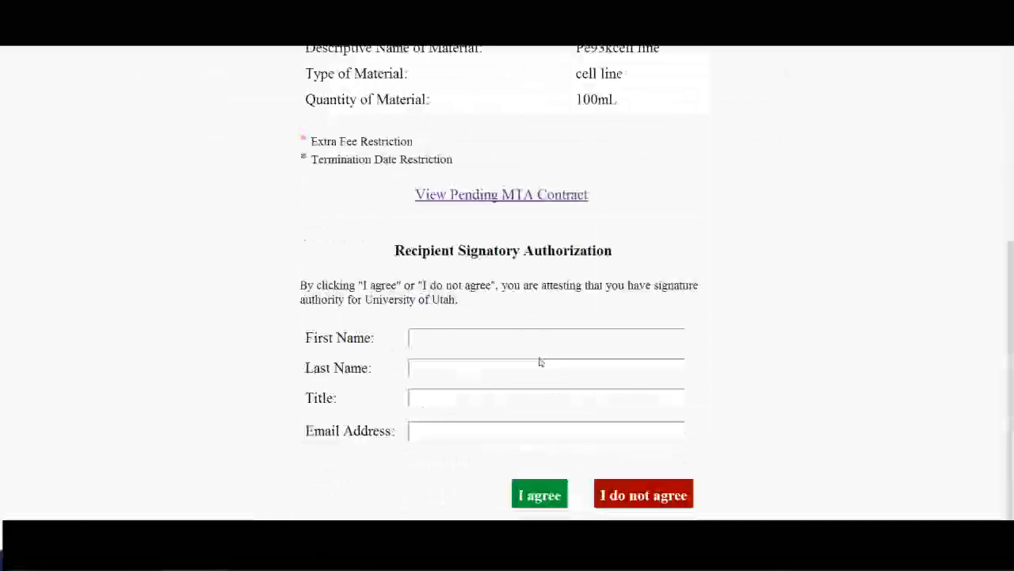
left_click(447, 340)
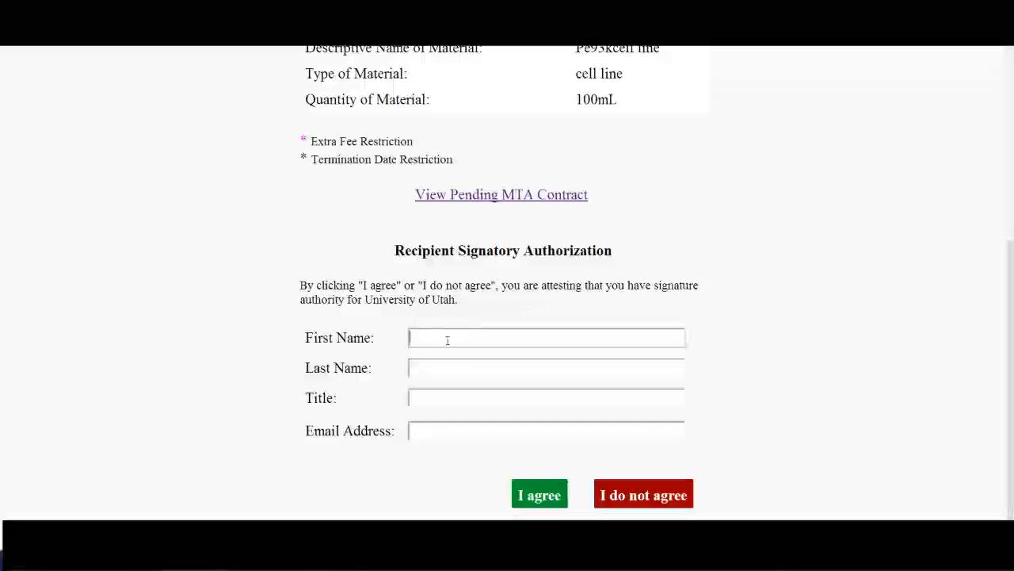
type("Recipienbt")
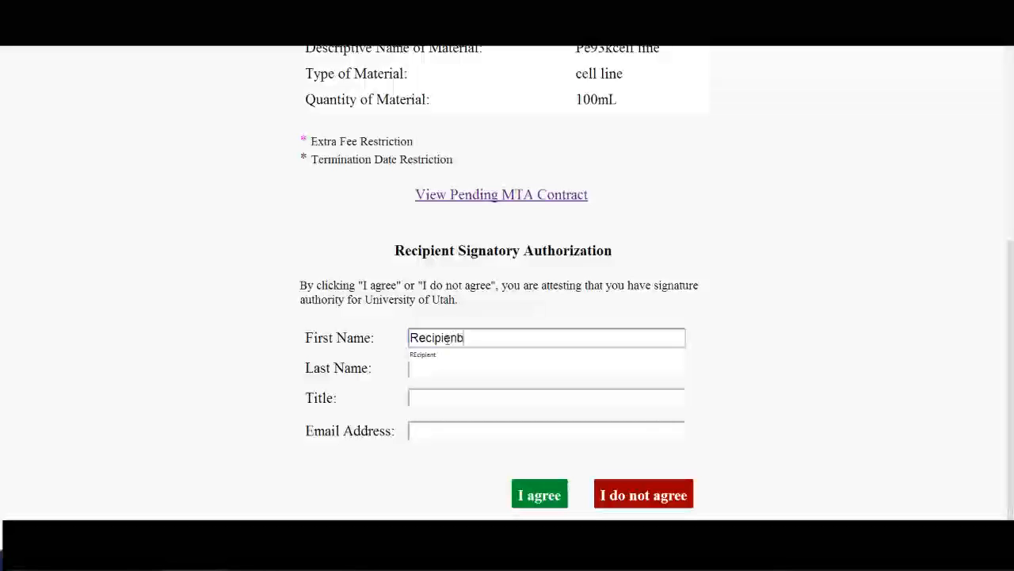
key("BackSpace")
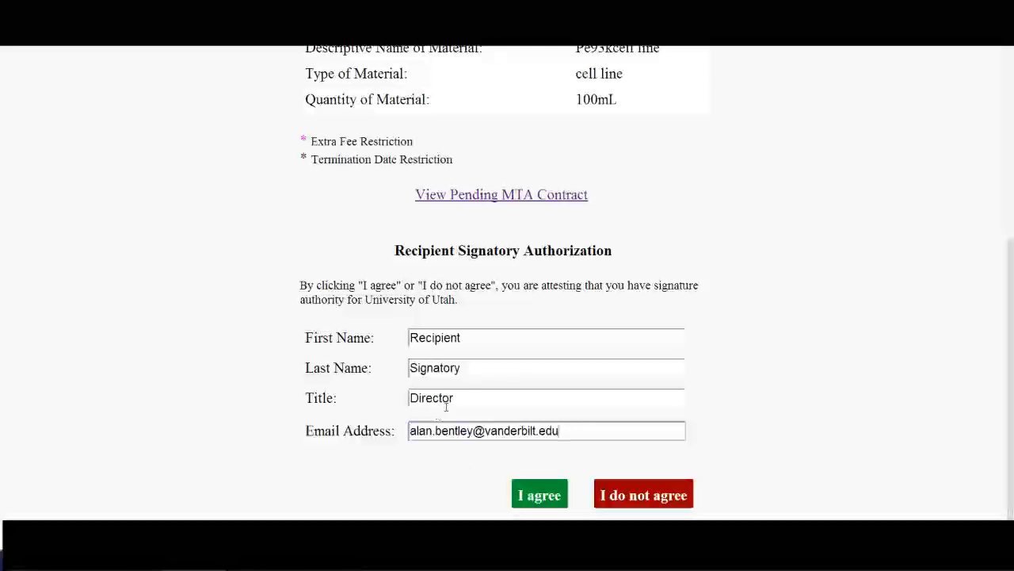
left_click(540, 494)
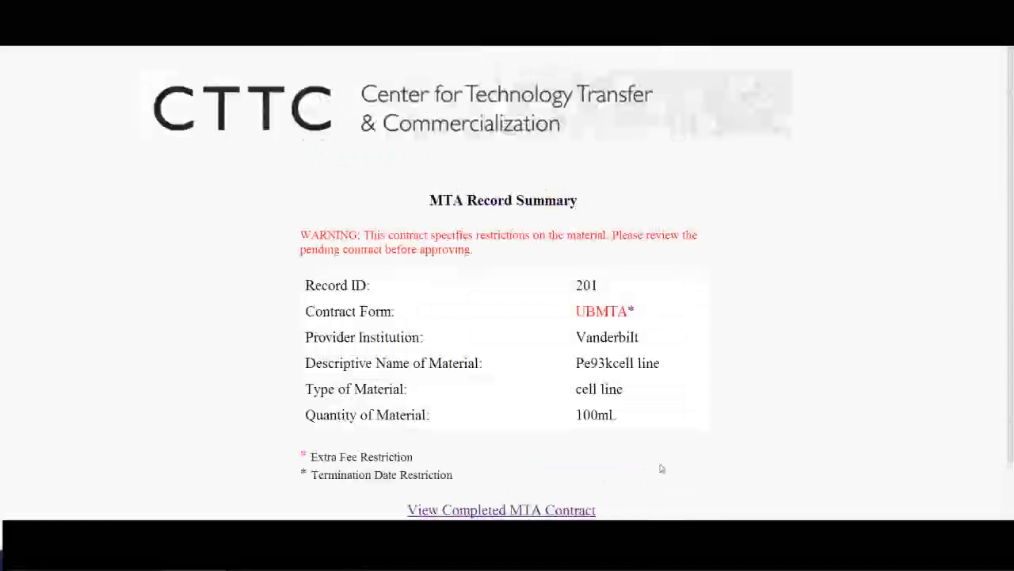
Step: View the completed MTA contract and examine the provider and recipient organization certifications with their electronic signatures
scroll(686, 458, "down", 2)
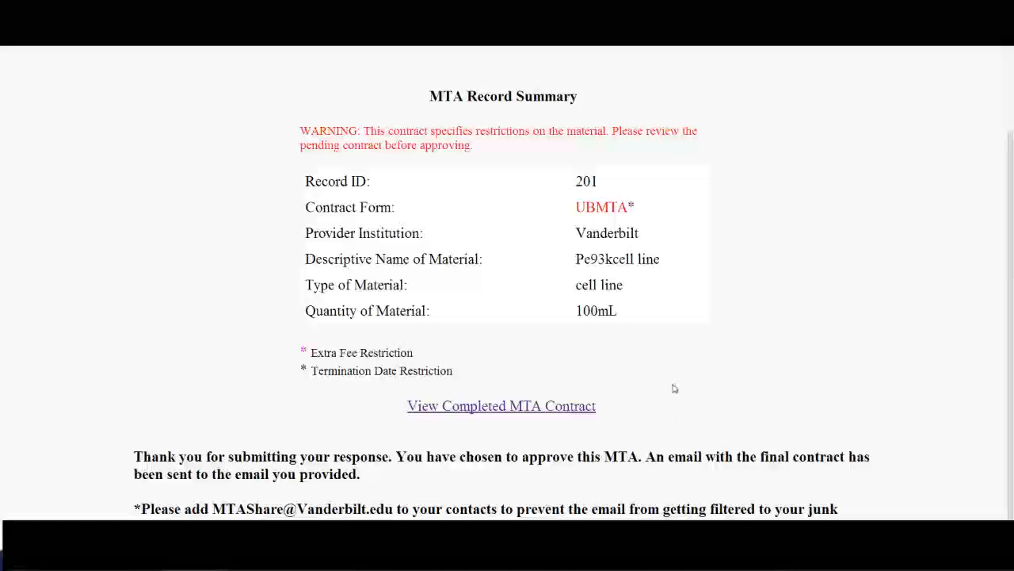
left_click(500, 406)
scroll(734, 277, "down", 10)
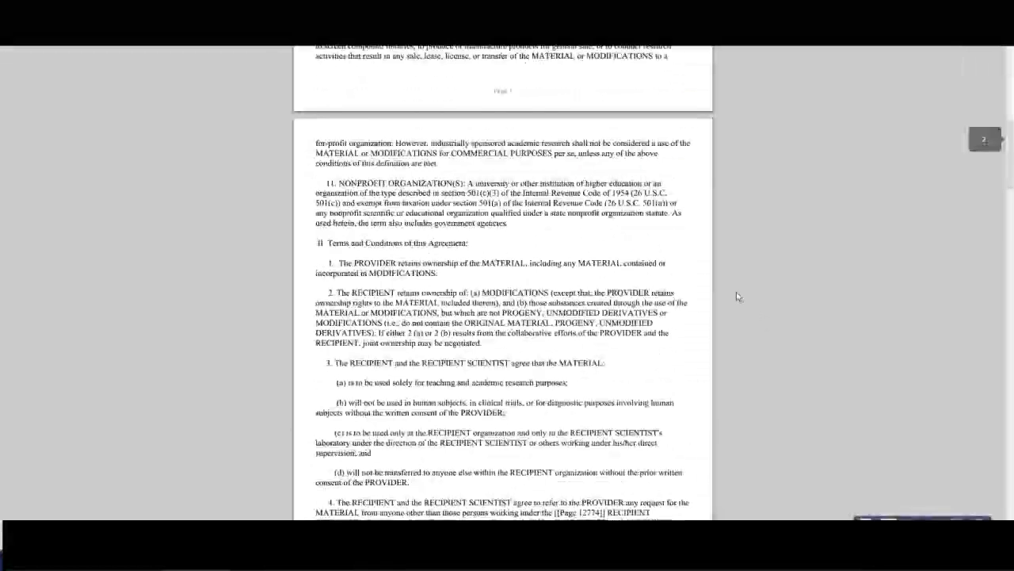
scroll(503, 317, "down", 15)
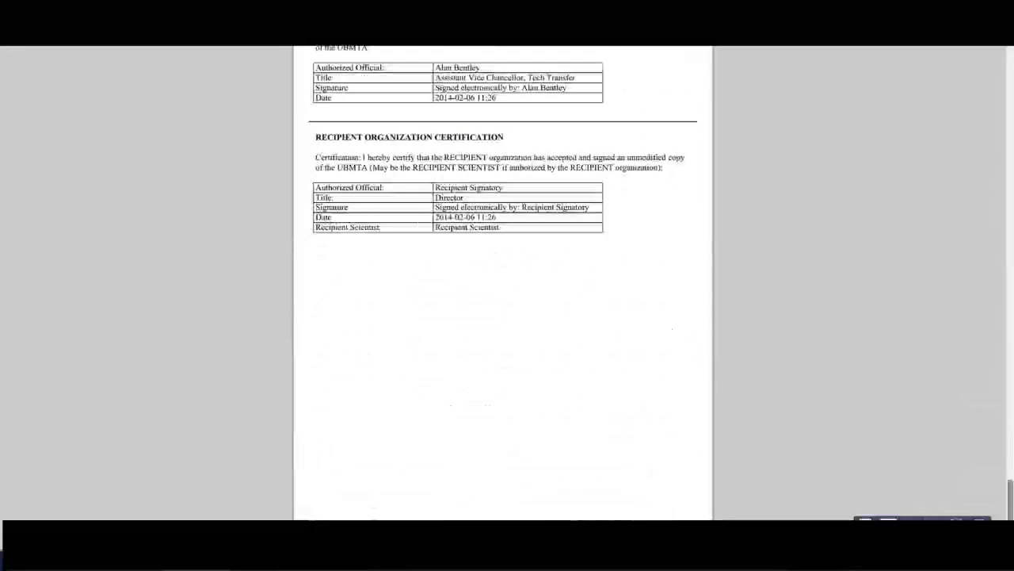
scroll(559, 224, "up", 3)
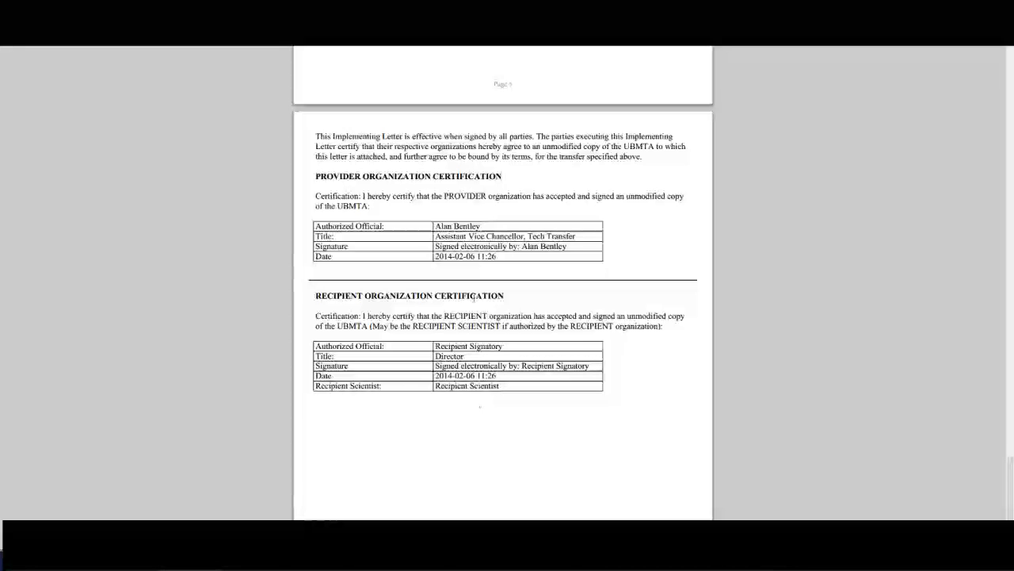
left_click_drag(434, 224, 506, 249)
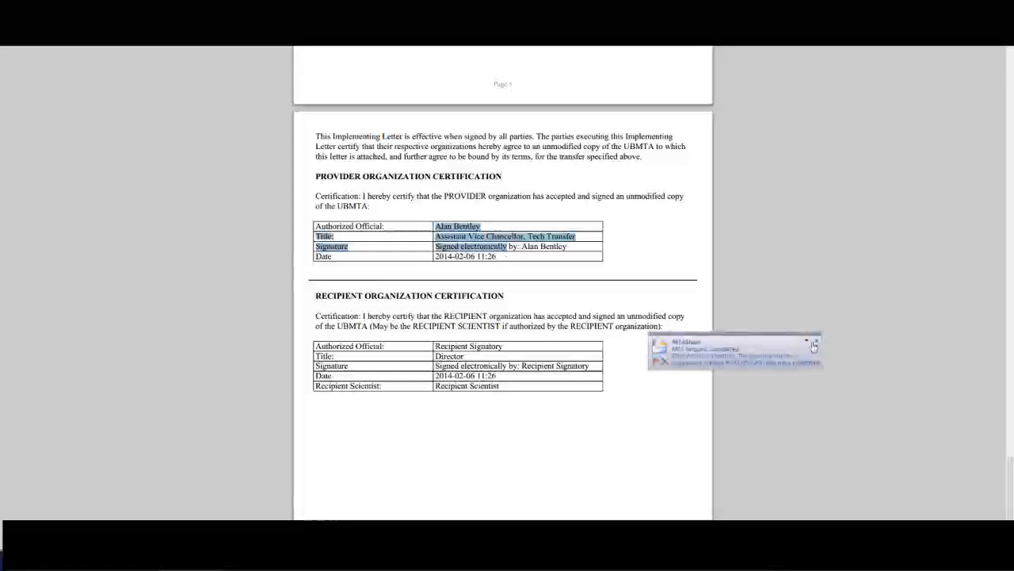
Step: Read the MTA Request Completed email sent to the provider scientist, close it and dismiss the following mail notification
left_click(693, 358)
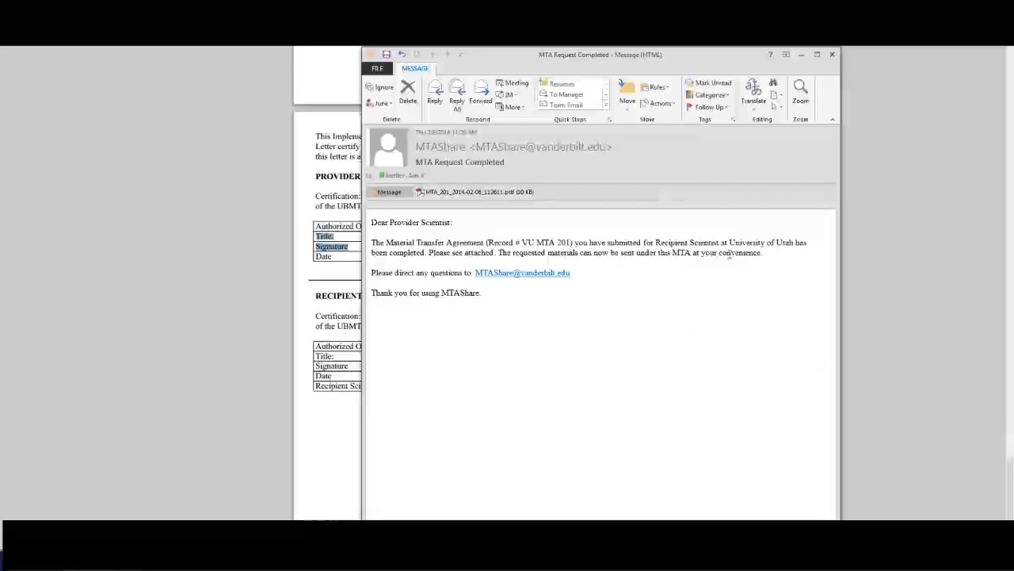
left_click(832, 54)
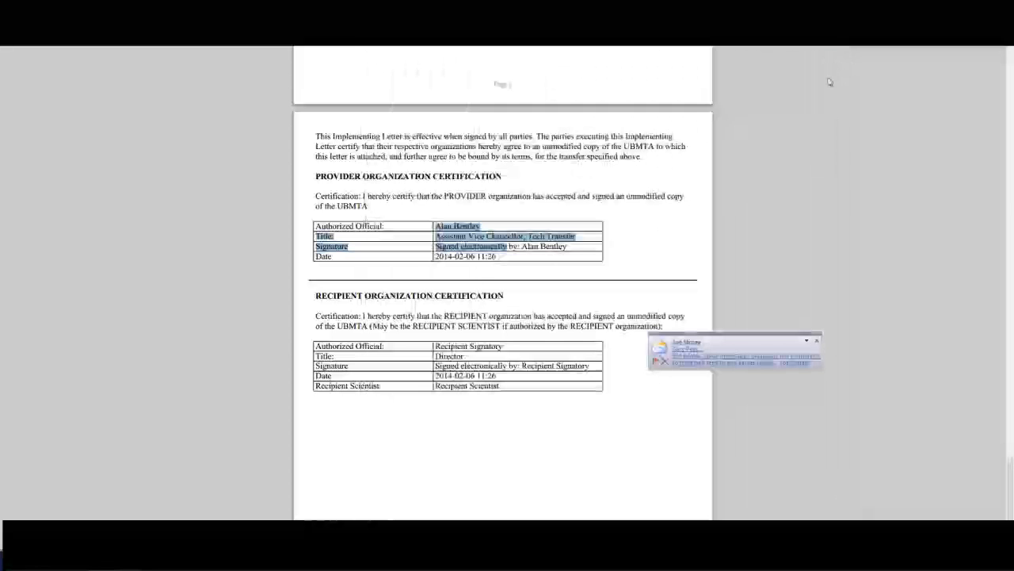
left_click(817, 342)
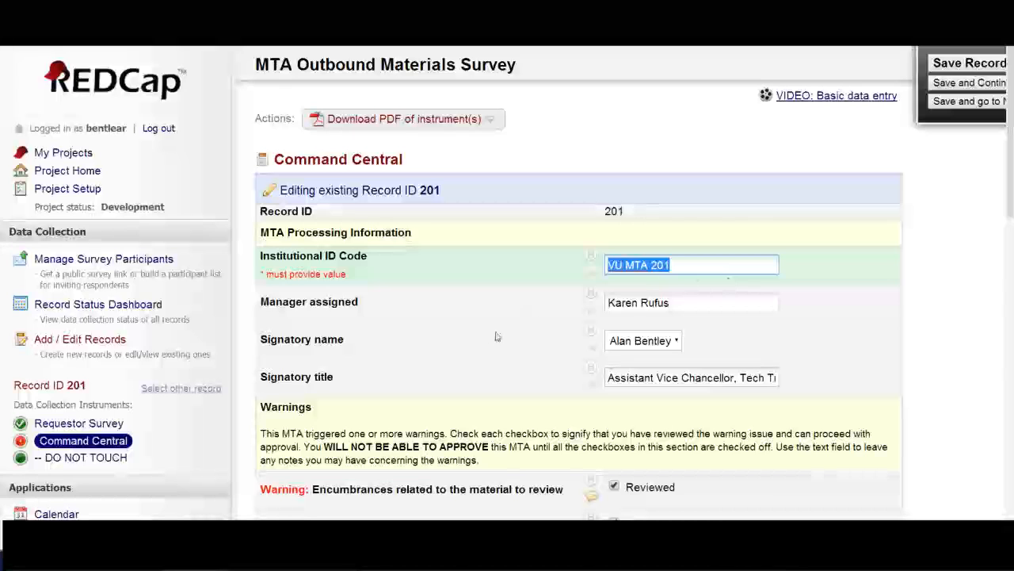
Step: Set the form status of record 201's Command Central form in REDCap to Complete
scroll(486, 336, "down", 15)
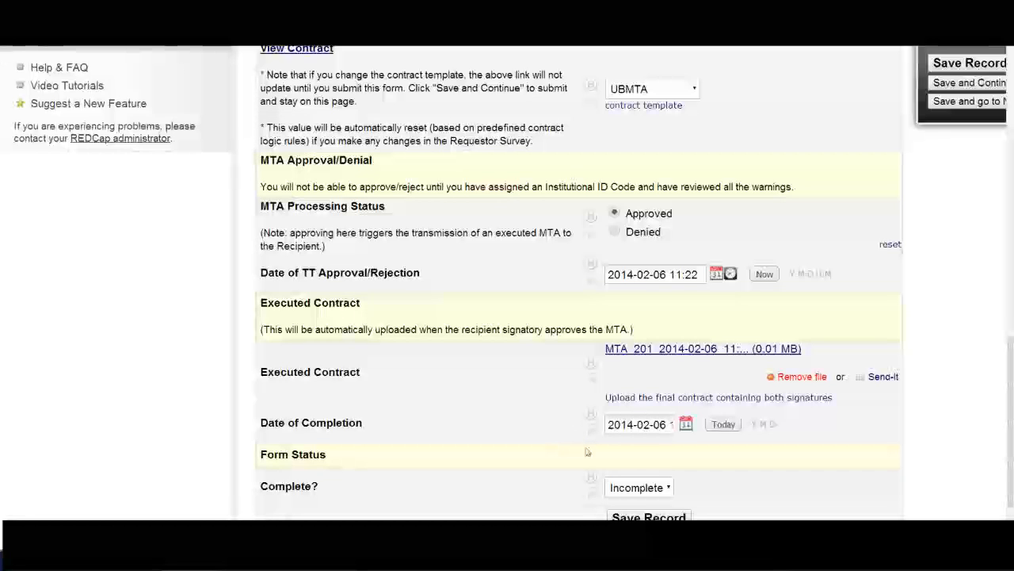
left_click(668, 487)
left_click(635, 546)
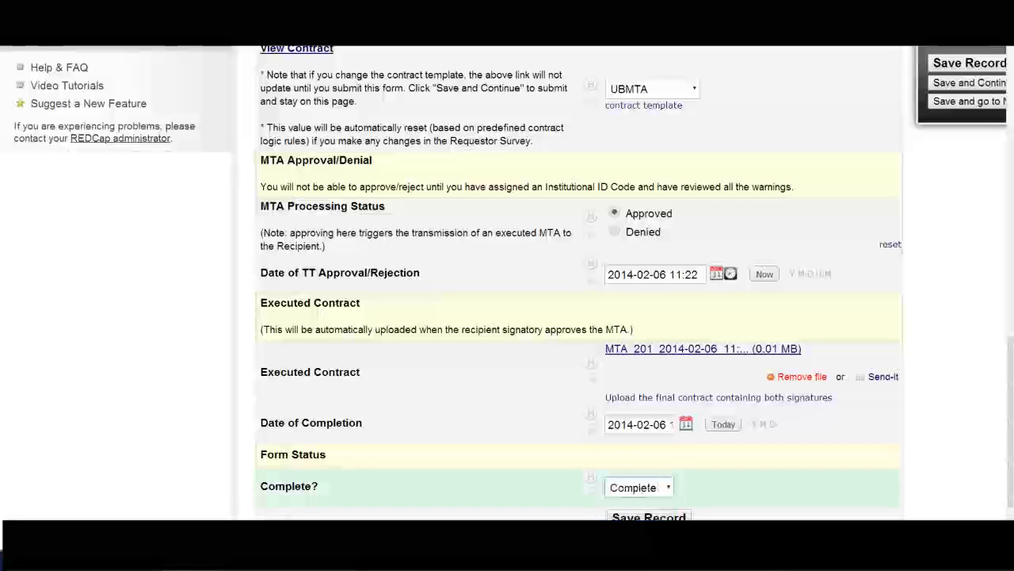